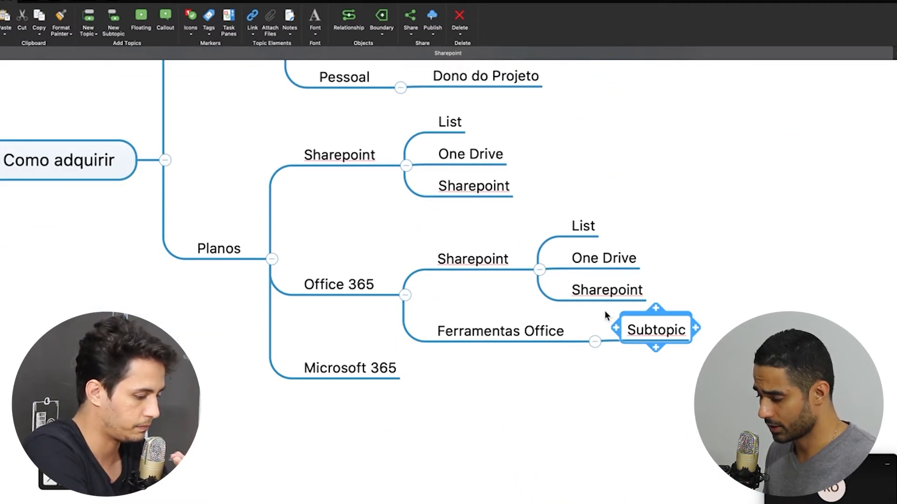
Delete the stray subtopic under Ferramentas Office and paste a copy of the Office 365 branch under Microsoft 365
key(Delete)
click(364, 294)
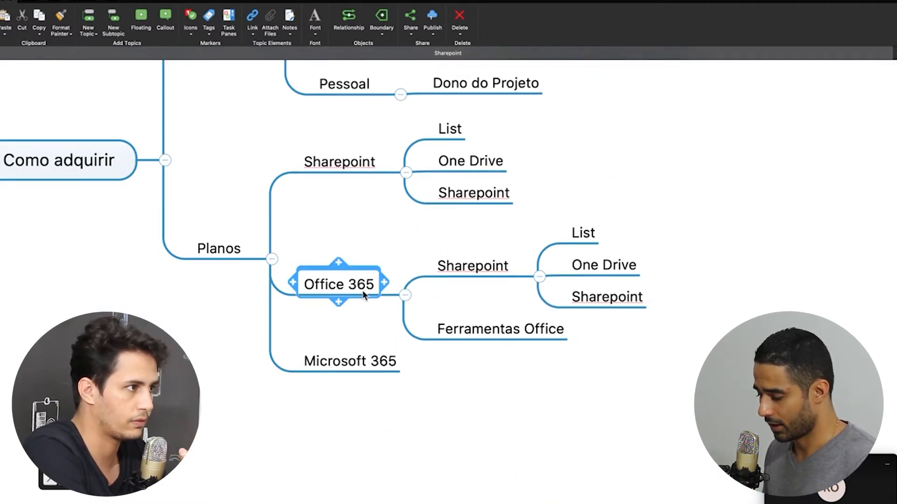
key(ctrl+c)
click(364, 366)
key(ctrl+v)
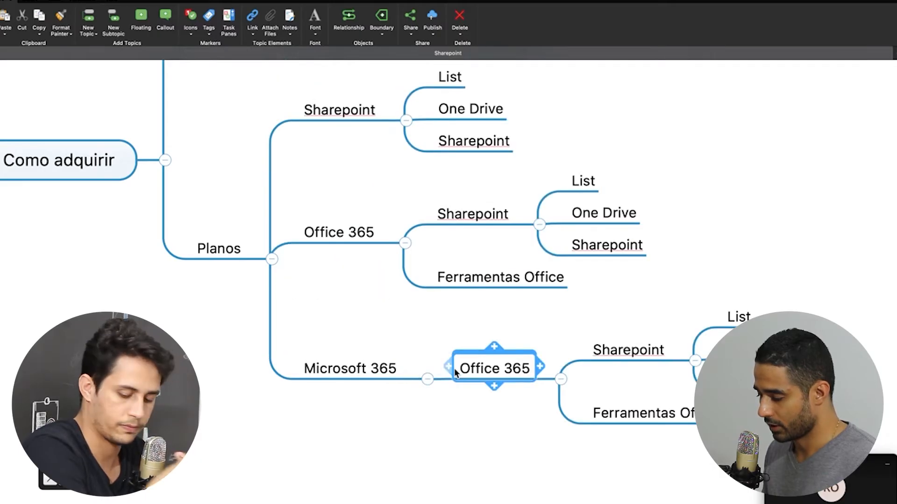
Copy the Sharepoint branch under Microsoft 365 and move it above Office 365
click(471, 220)
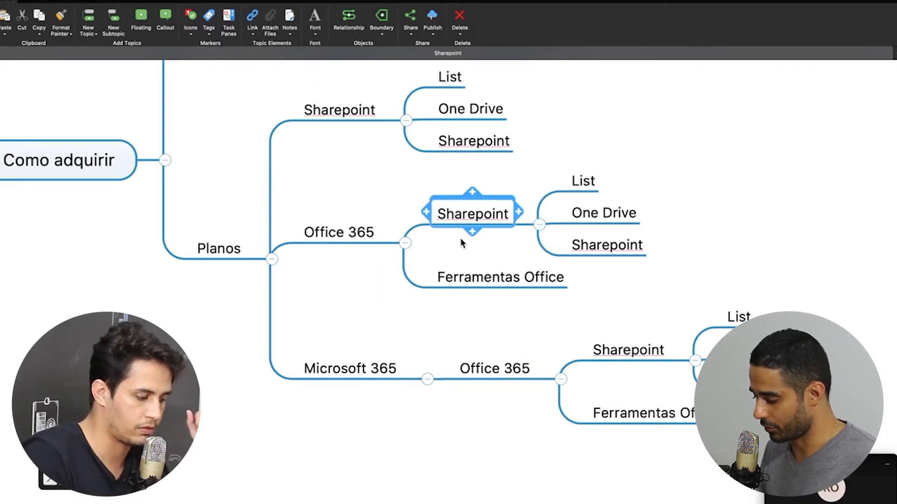
key(ctrl+c)
click(364, 371)
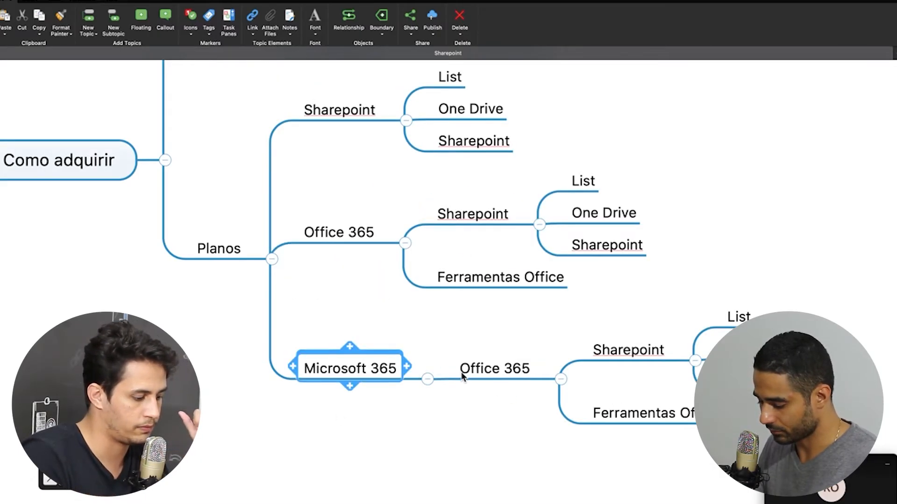
key(ctrl+v)
drag(495, 437, 481, 348)
Add a Windows sibling topic below Office 365 under Microsoft 365
click(493, 423)
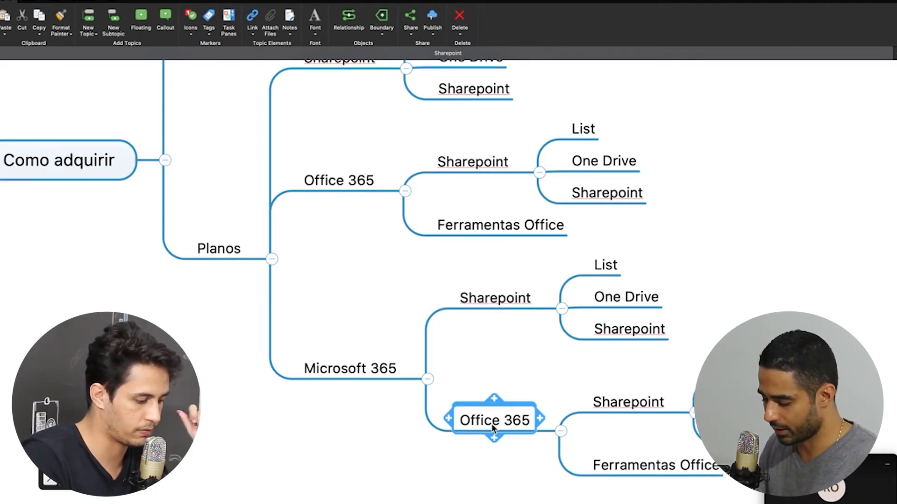
key(Return)
text(Micr)
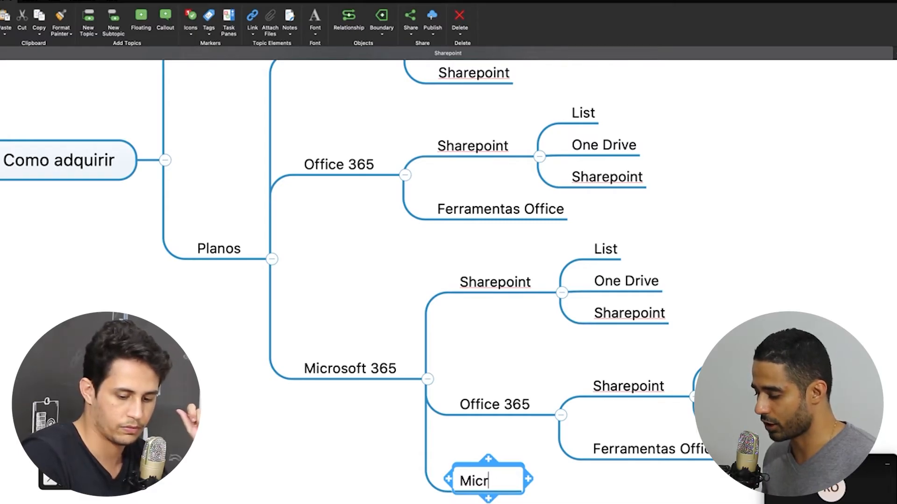
key(BackSpace)
text(Windows)
click(351, 397)
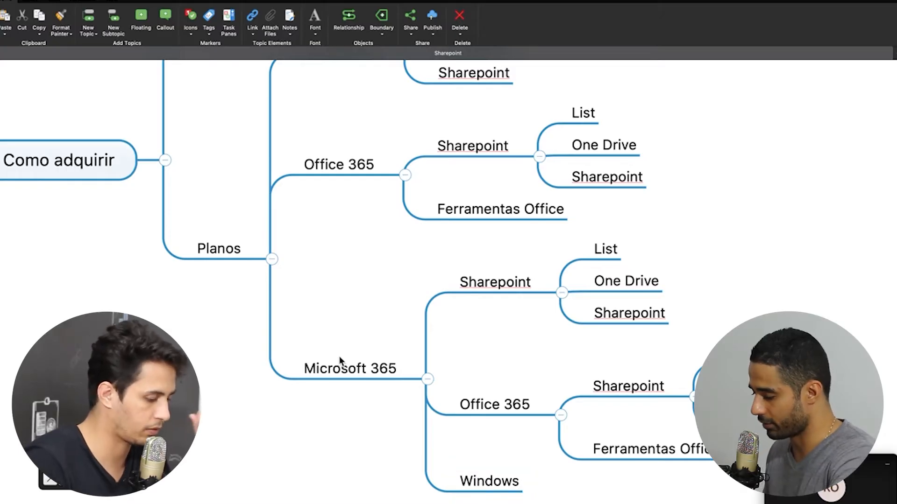
Delete the extra Sharepoint copy under Microsoft 365 and review the Planos topics
click(344, 371)
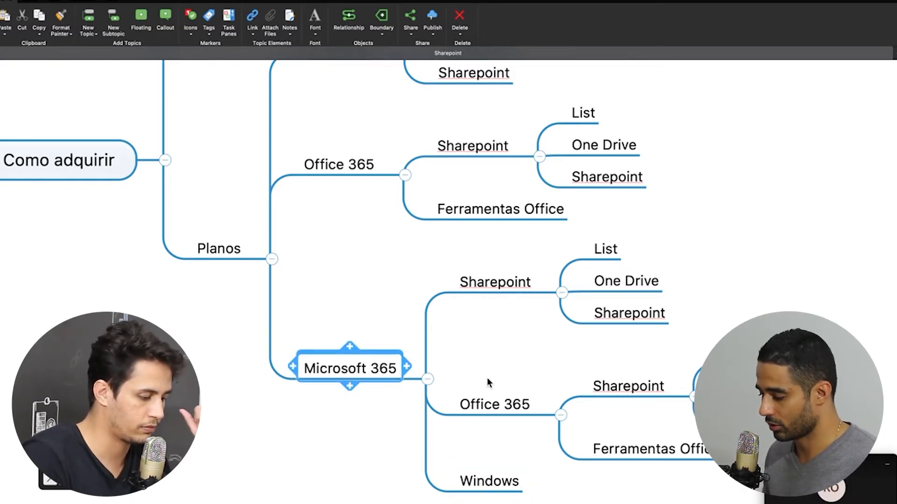
key(Right)
key(Down)
click(500, 486)
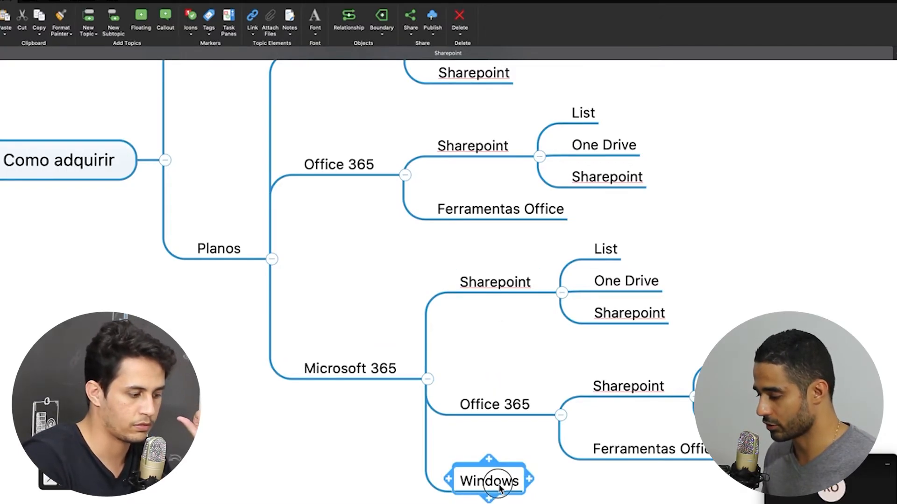
scroll(436, 355, up, 2)
click(488, 342)
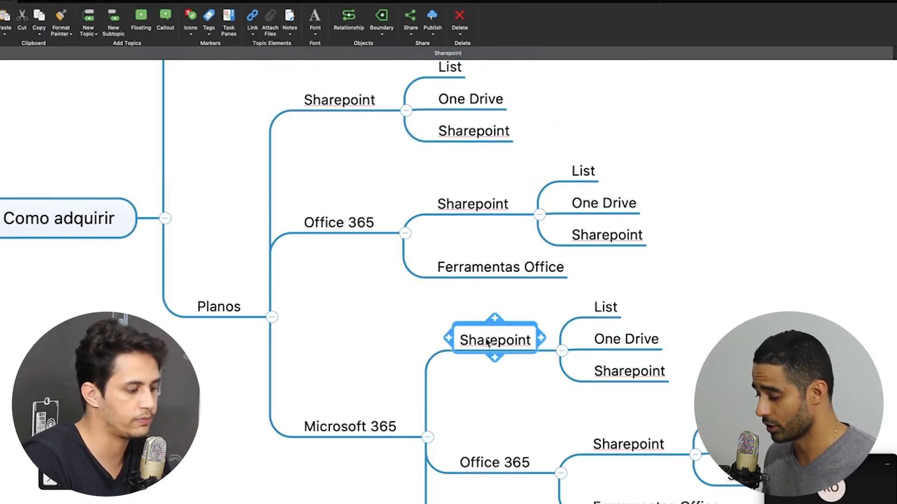
key(Delete)
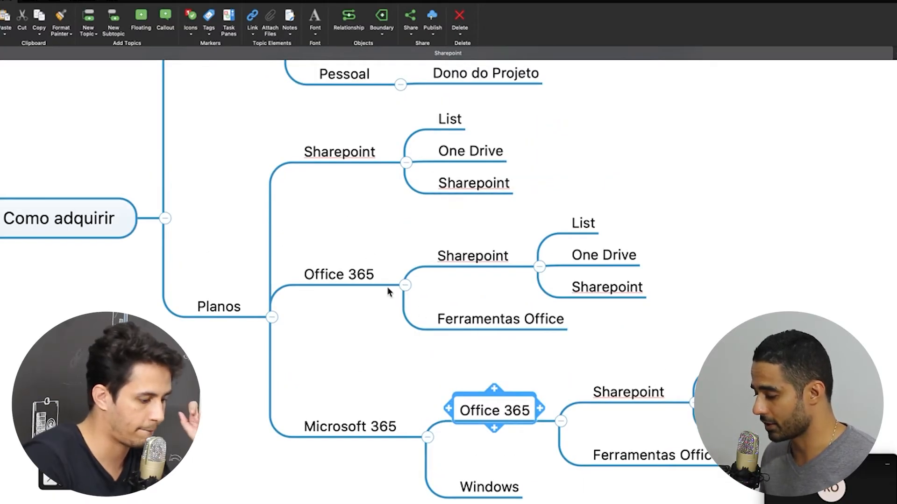
scroll(366, 251, up, 2)
click(363, 195)
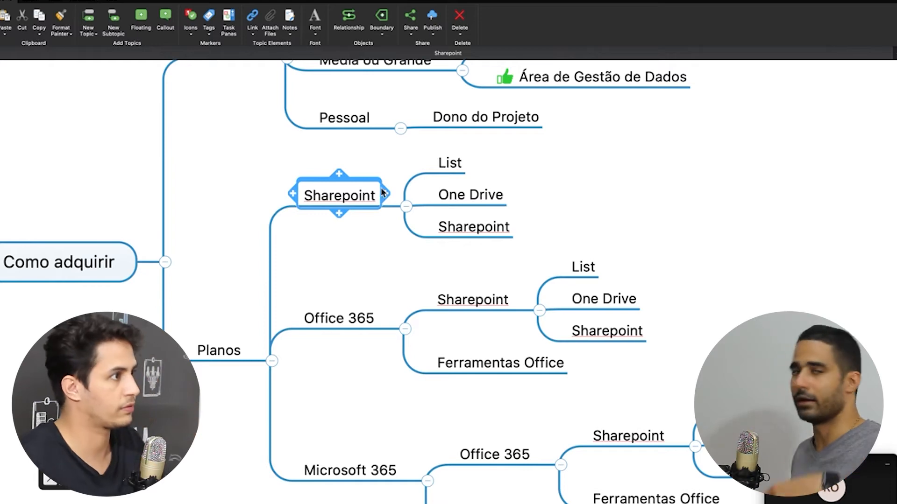
click(356, 329)
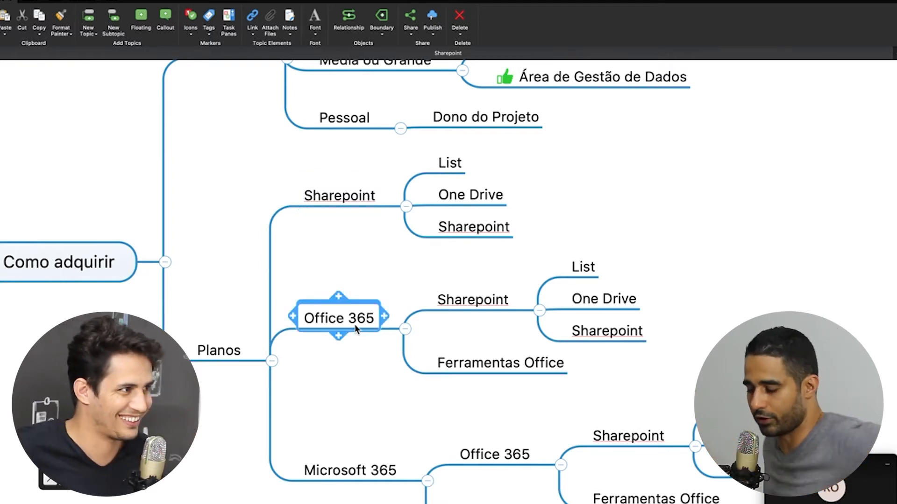
click(499, 364)
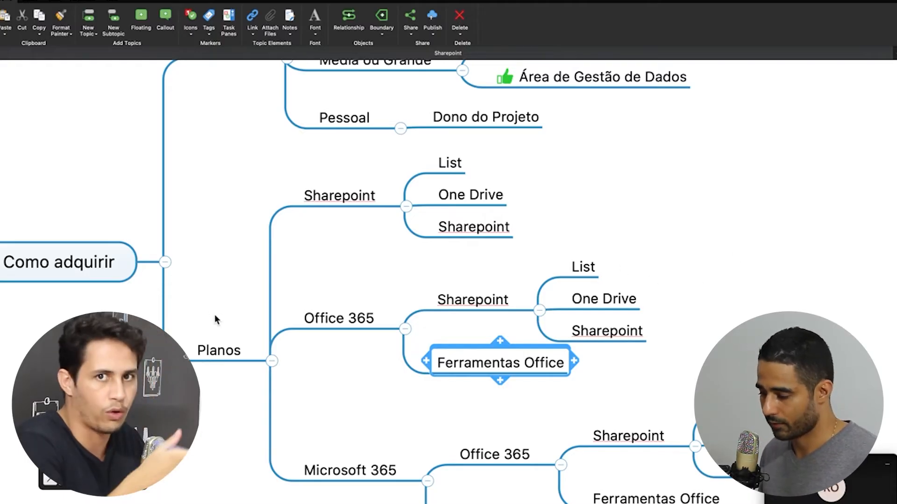
Collapse Como adquirir and add a new main topic 'Qual o Melhor Plano'
click(166, 261)
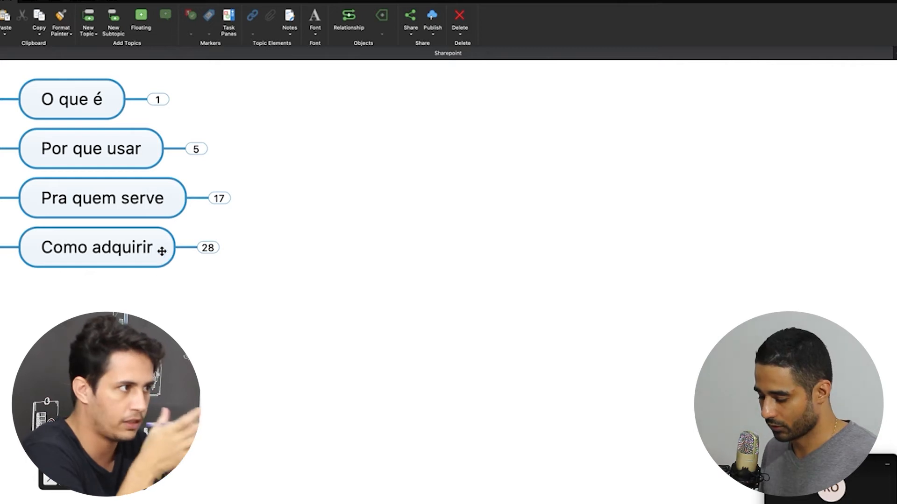
click(120, 257)
key(Return)
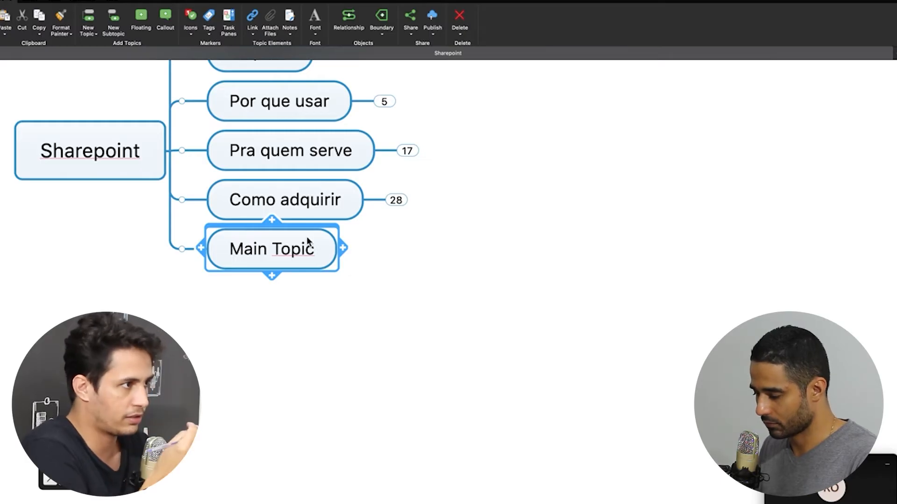
text(Qual o Me)
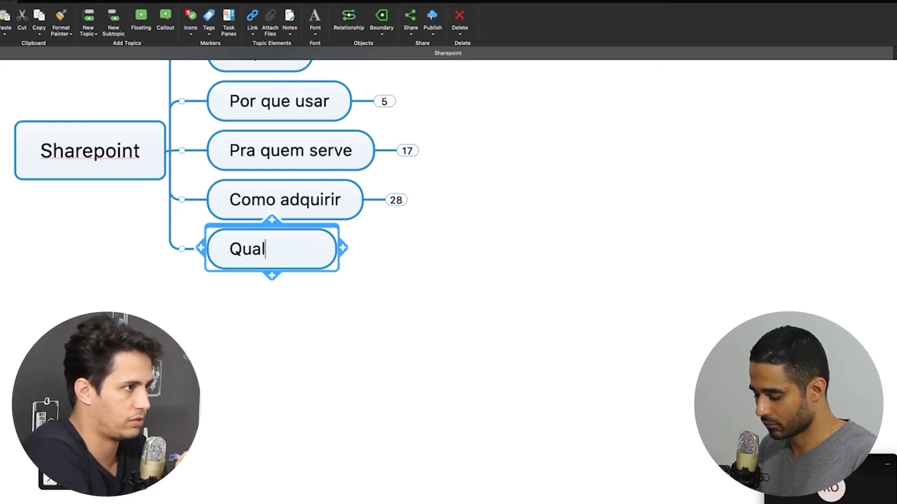
text(lhor Plano)
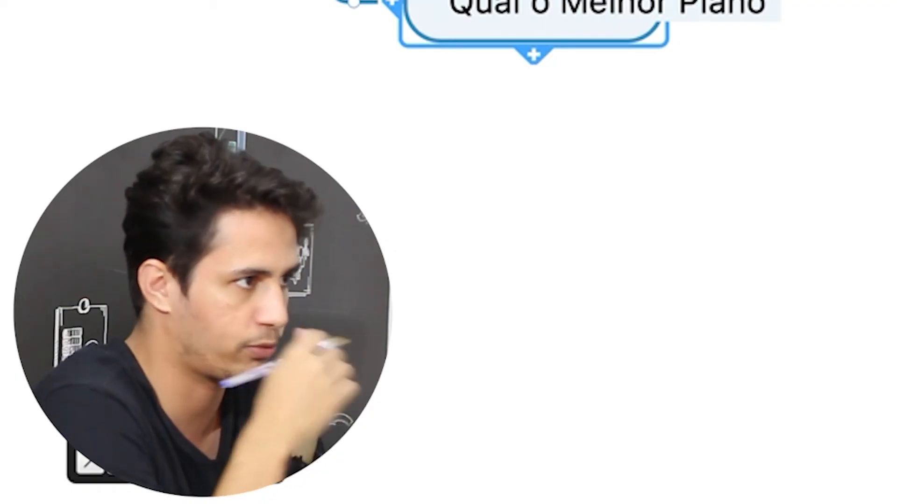
key(Return)
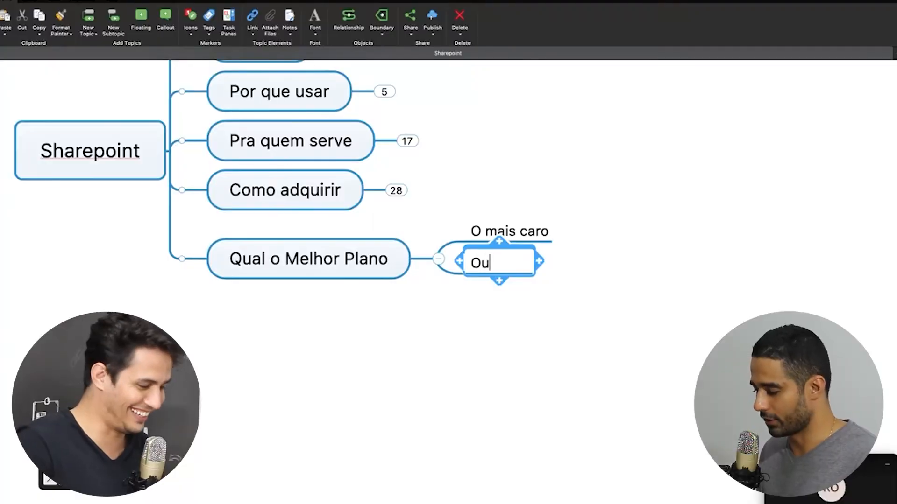
Add the answer 'Ou um especifico para a sua demanda', fixing the spelling of especifico
text(um especifico para a sua demanda)
click(557, 263)
key(Delete)
key(Delete)
text(i)
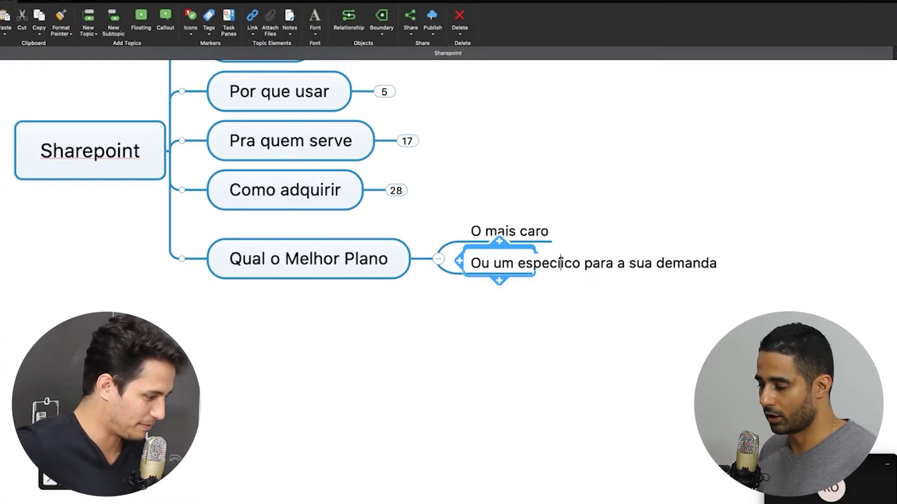
text(f)
key(super+Tab)
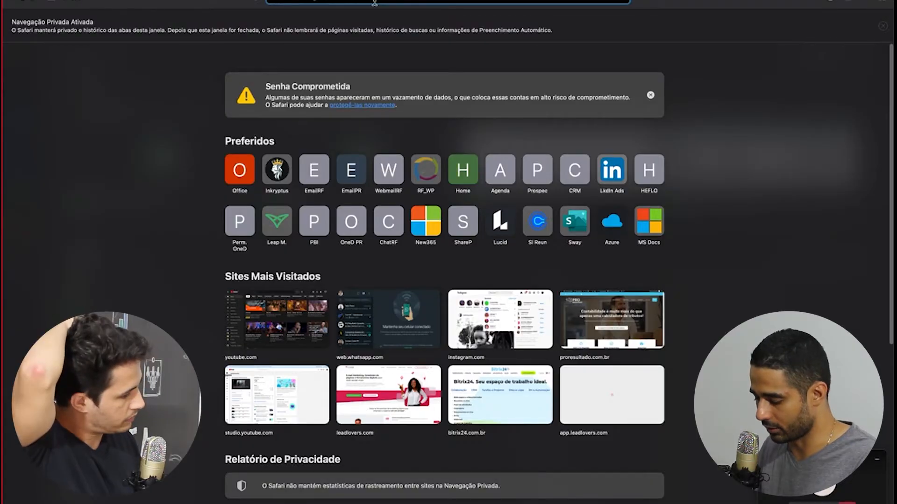
Open the Office website and go to the Microsoft 365 plans page
text(office)
key(Return)
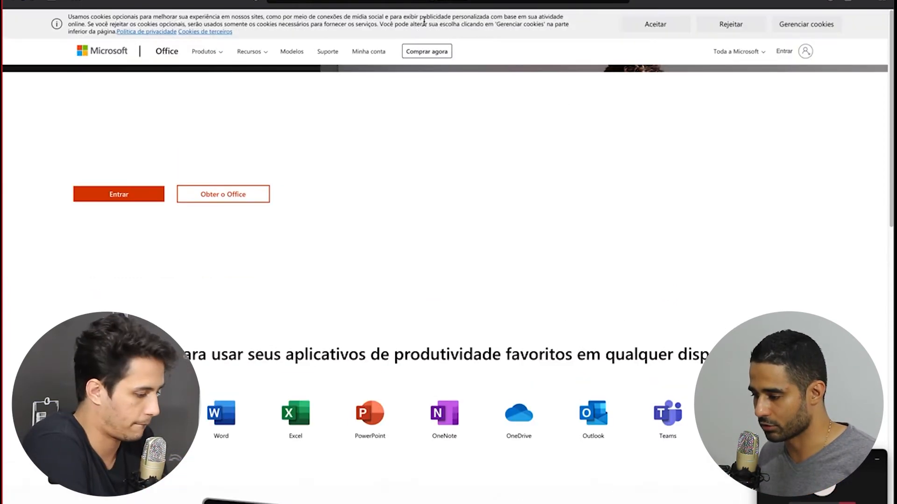
drag(419, 17, 430, 56)
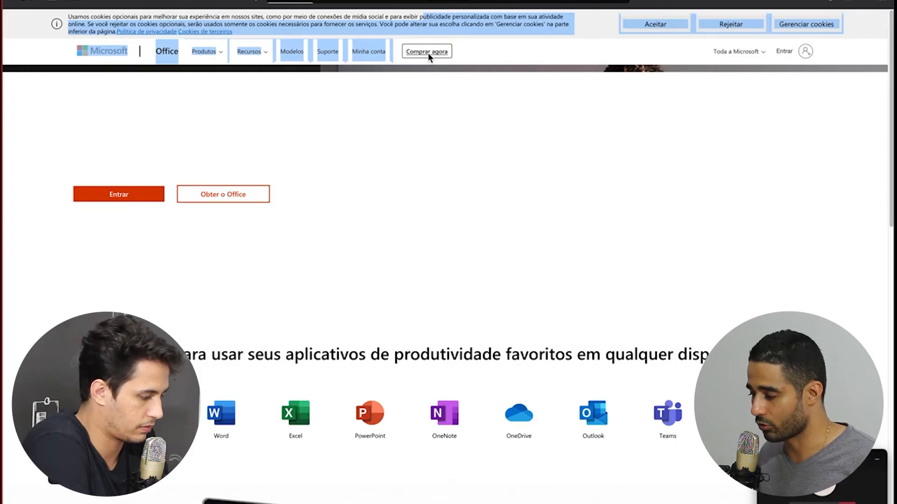
click(428, 53)
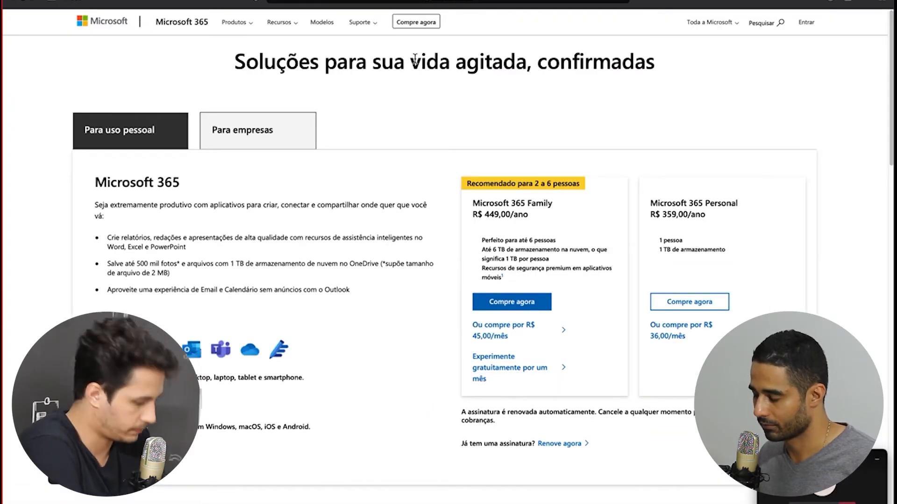
Show the business plans and review Business Basic (R$ 27,43) through Business Premium (R$ 140,80)
click(234, 119)
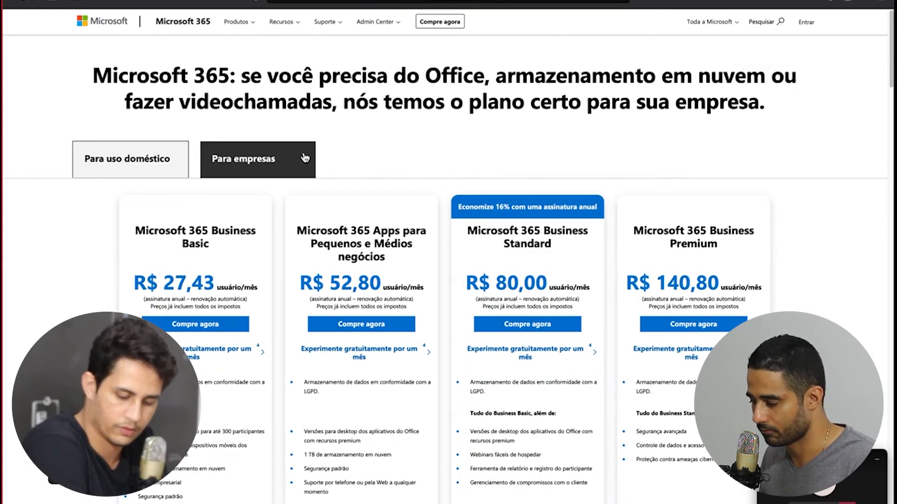
scroll(539, 252, down, 2)
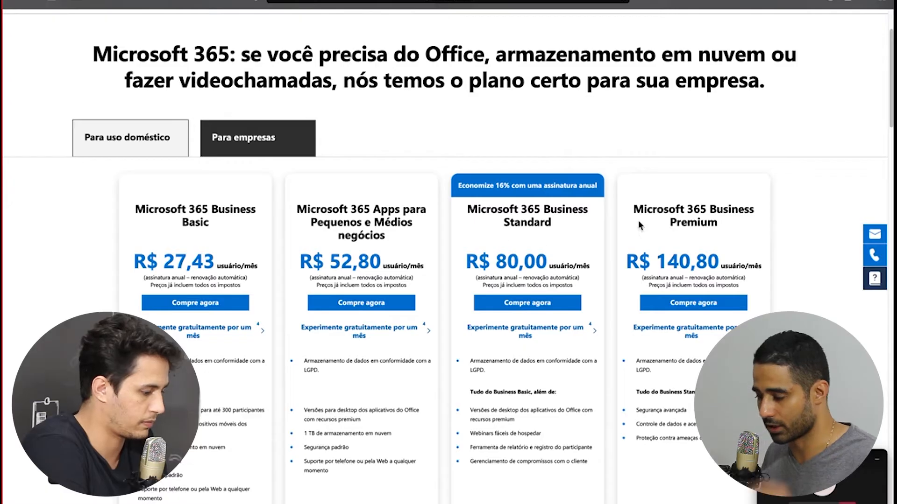
scroll(348, 282, down, 5)
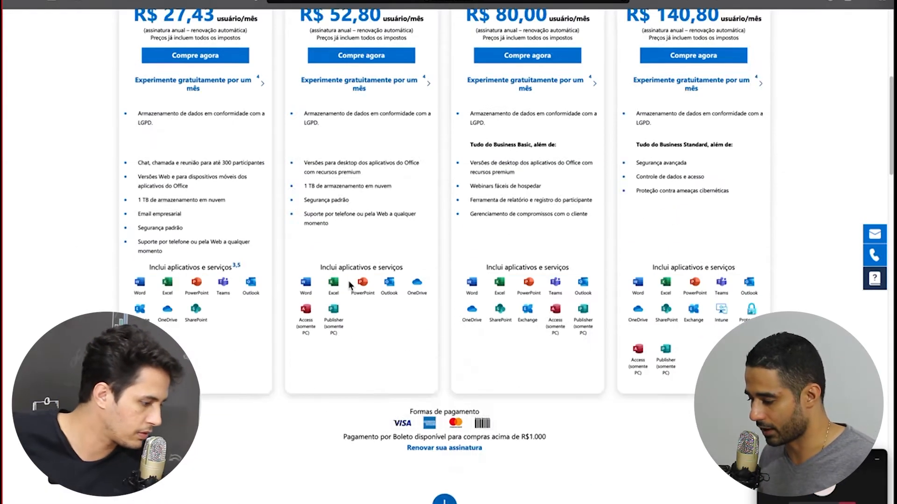
scroll(349, 282, down, 4)
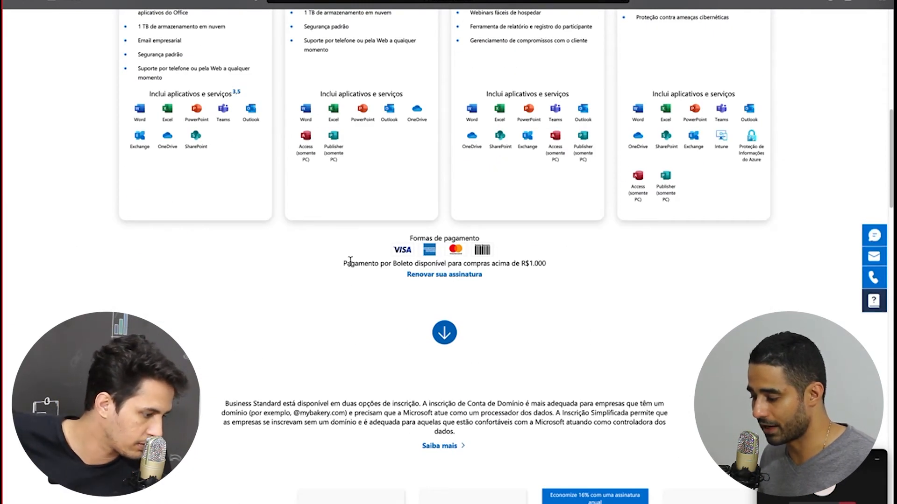
scroll(350, 260, up, 7)
scroll(321, 196, up, 5)
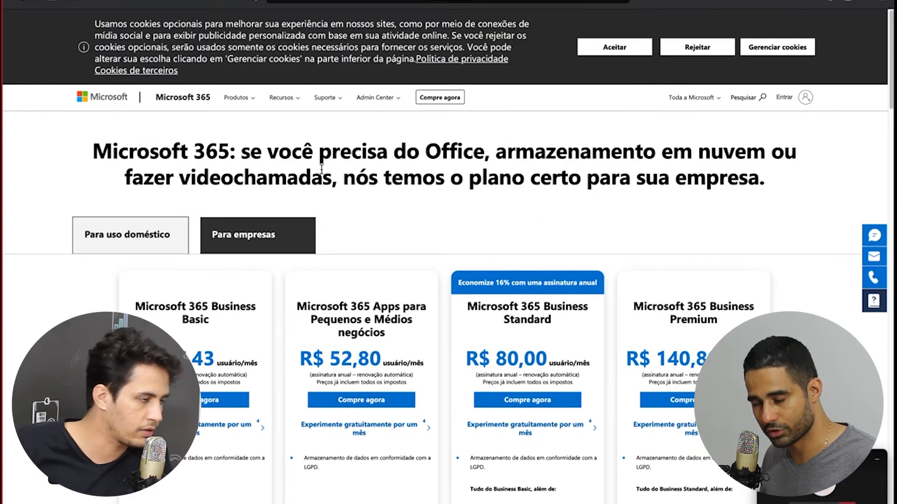
Search Google for 'office 365 e5' and open the Microsoft 365 E5 plans ad
click(400, 2)
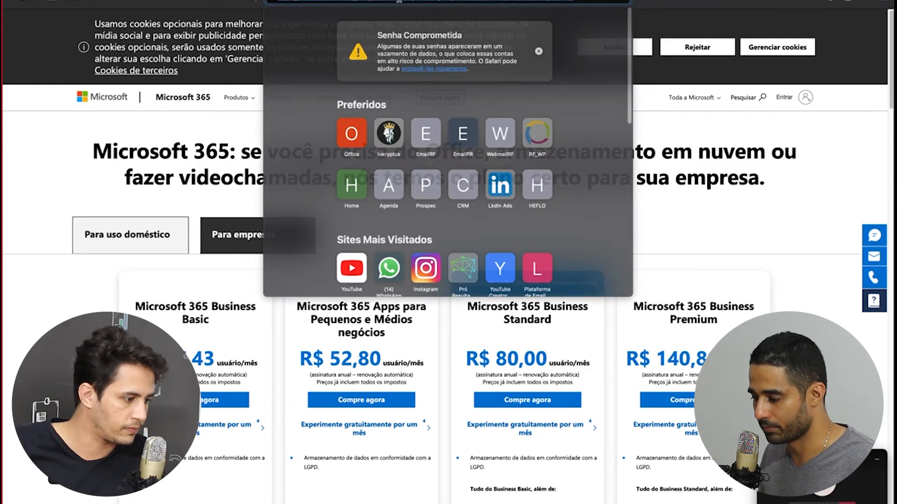
text(office)
text( 365)
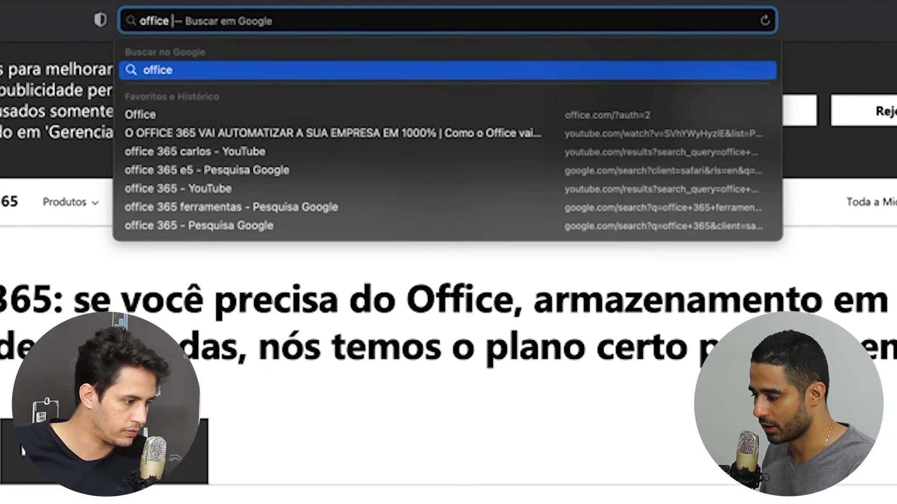
text( e)
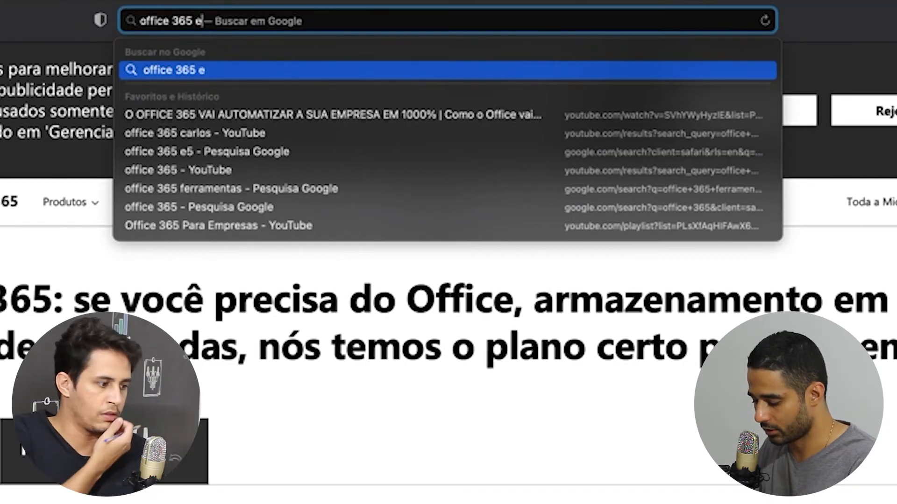
text(5)
key(Return)
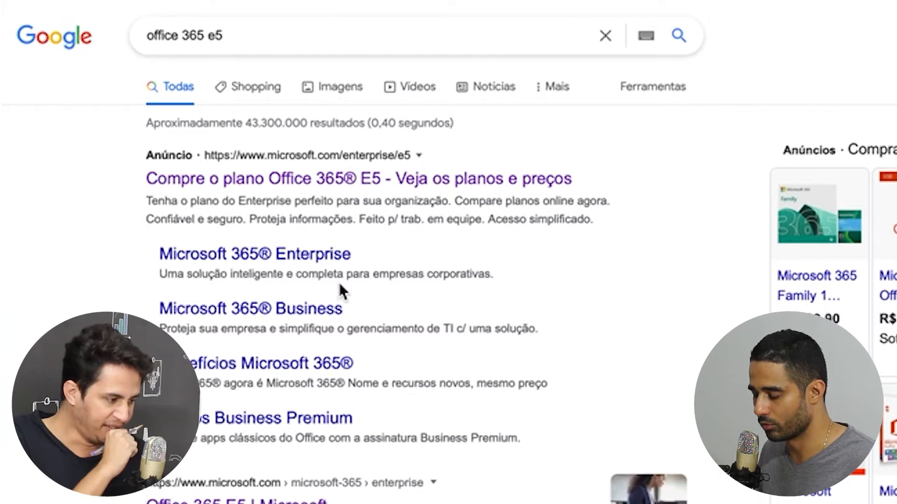
click(350, 181)
scroll(488, 202, down, 1)
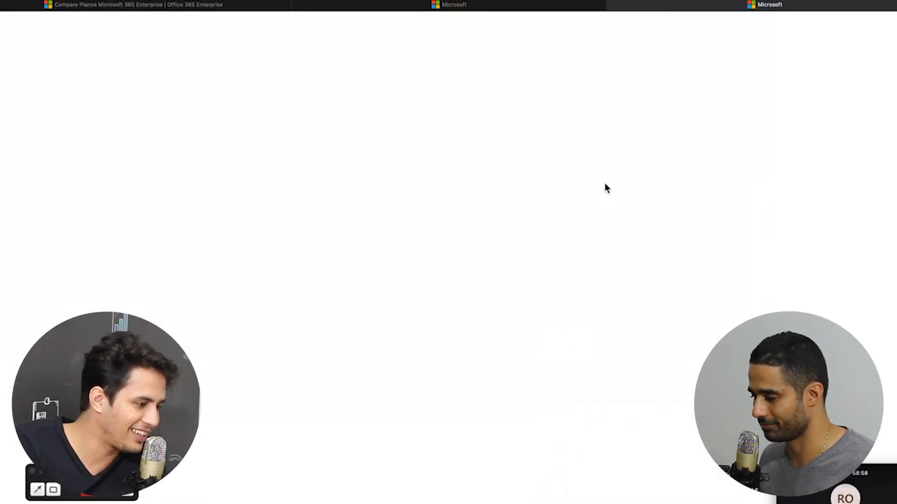
Enter the work e-mail, name and phone number, choose Brasil as country, and submit
click(249, 253)
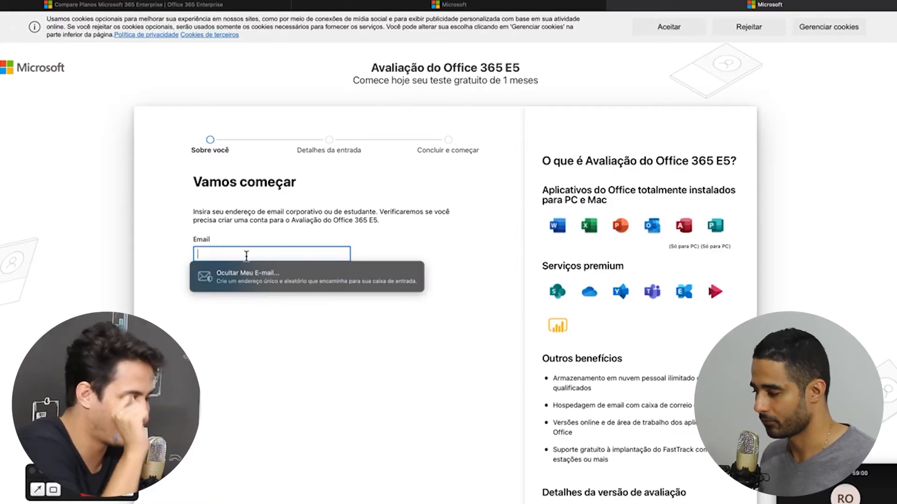
text(car)
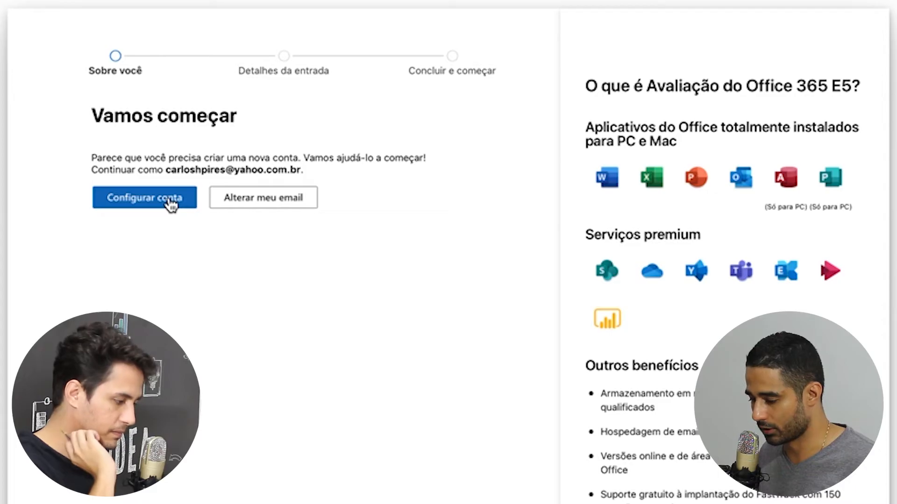
text(os)
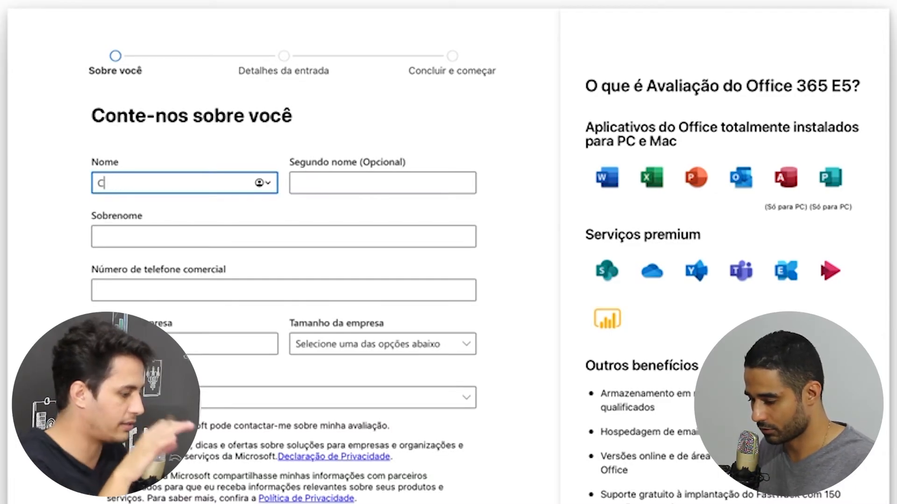
text(s)
key(Tab)
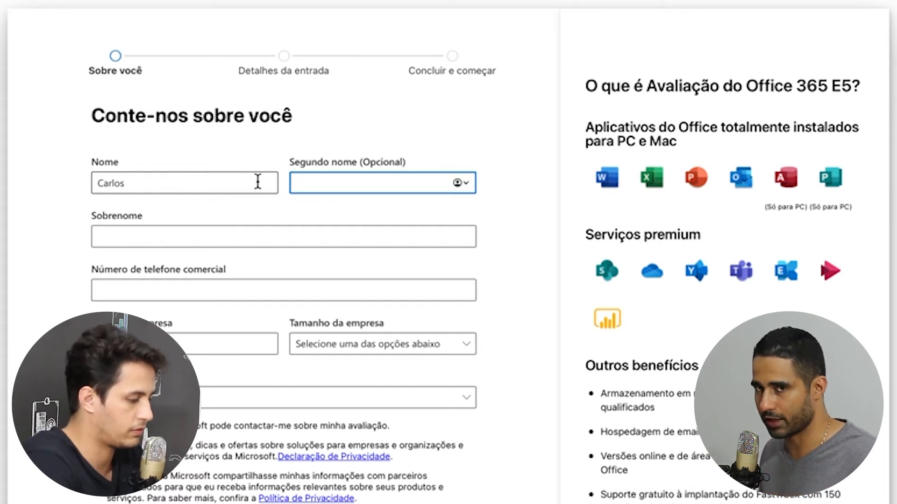
key(Tab)
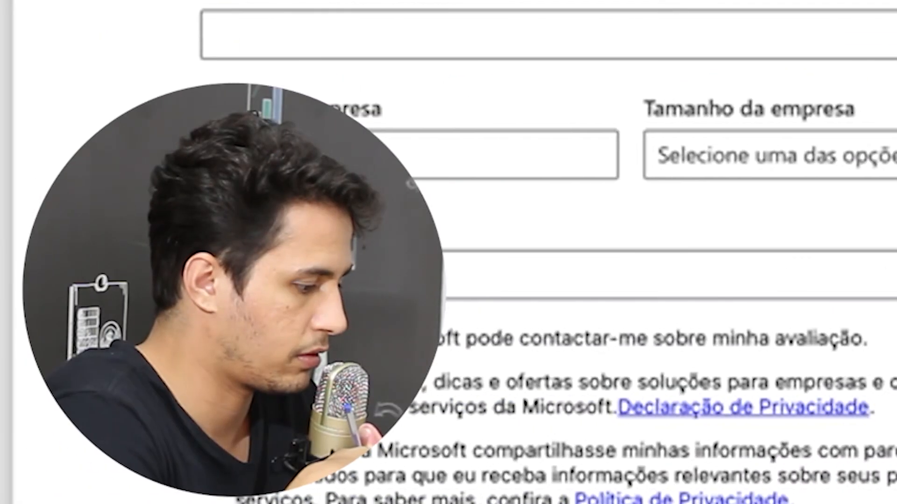
key(Tab)
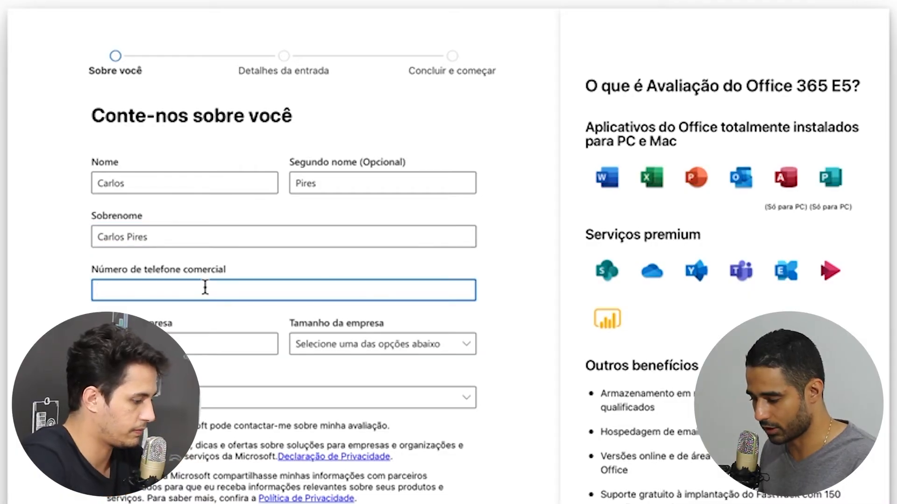
click(209, 403)
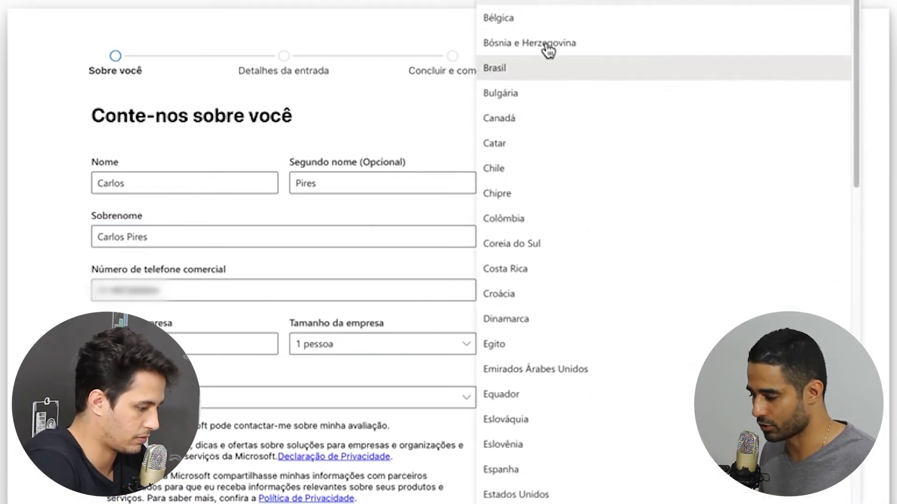
click(517, 75)
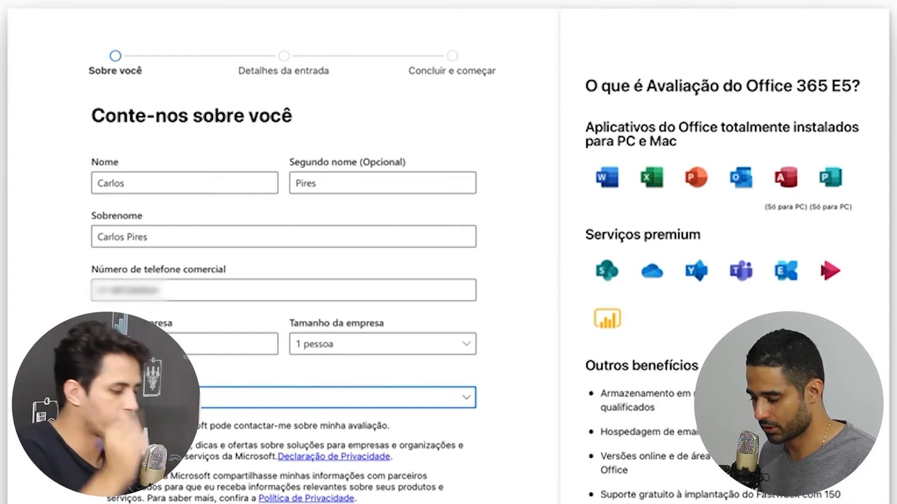
click(123, 503)
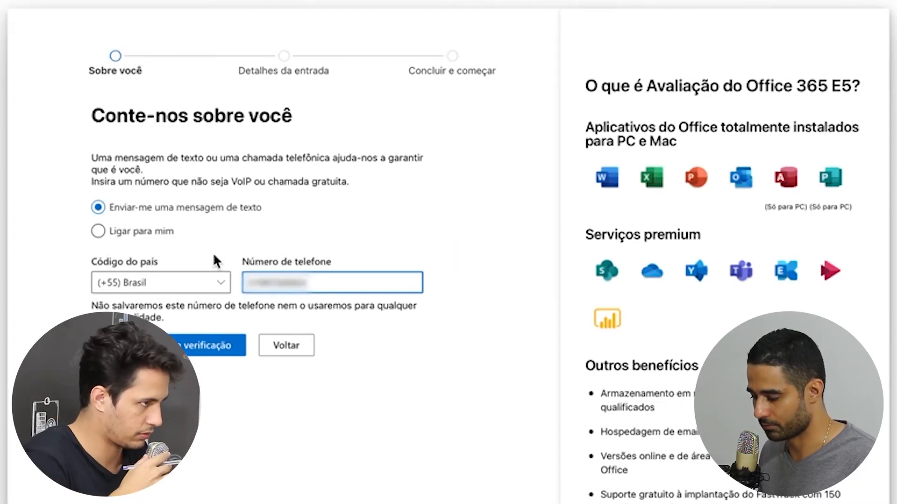
Request the verification code by text, then enter the chosen username and domain name
click(201, 345)
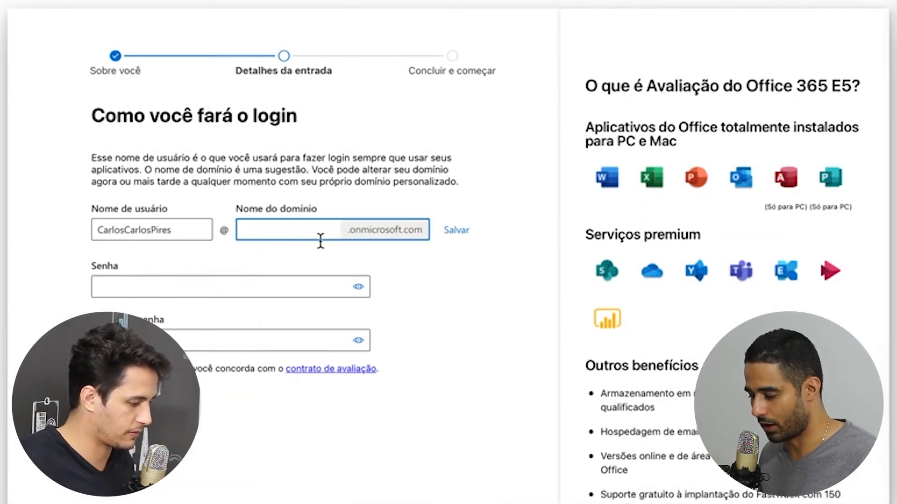
double_click(177, 233)
key(Tab)
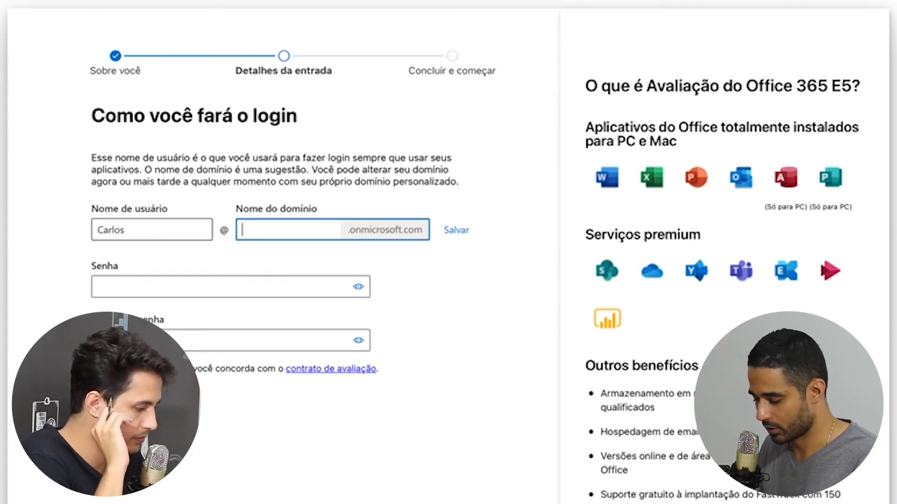
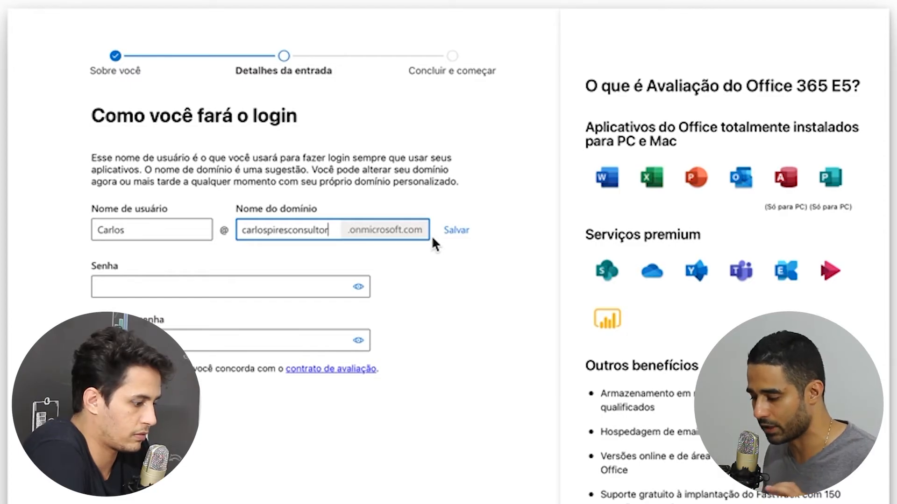
Paste the account password into both password fields and submit the sign-in details
click(156, 288)
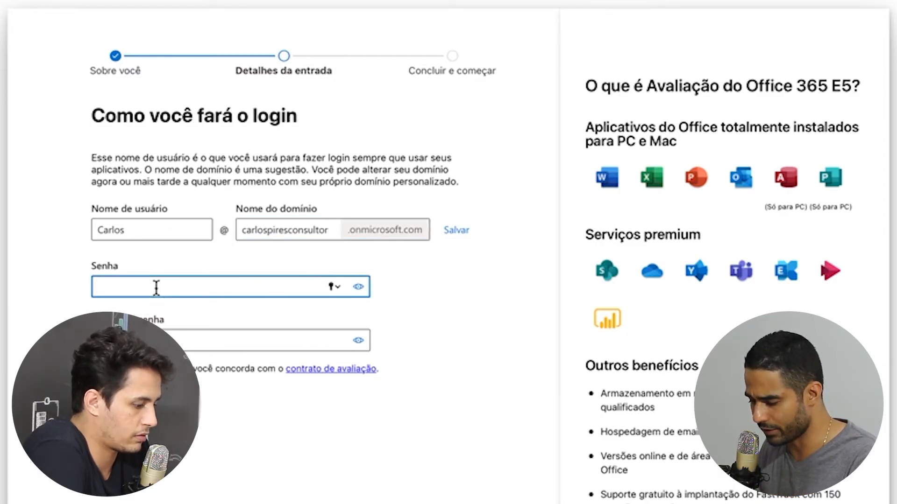
key(super+v)
key(Tab)
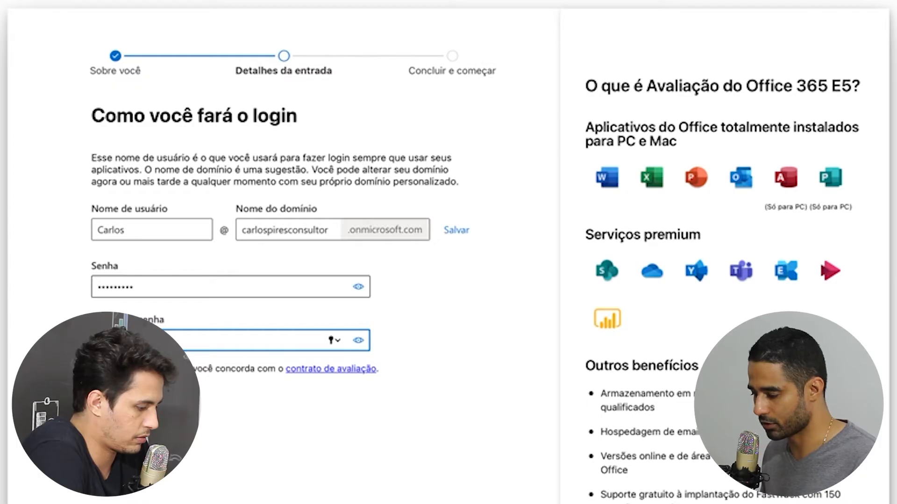
key(super+v)
key(Return)
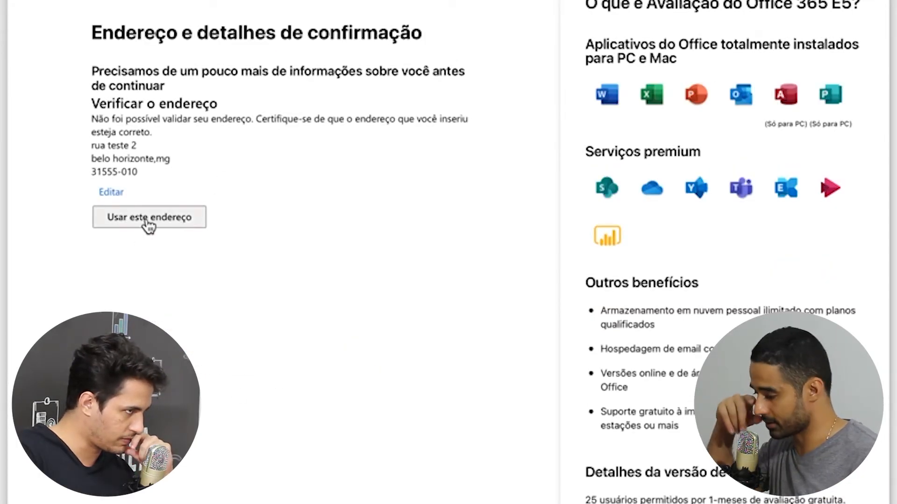
Accept the entered address as is with Usar este endereço
click(147, 225)
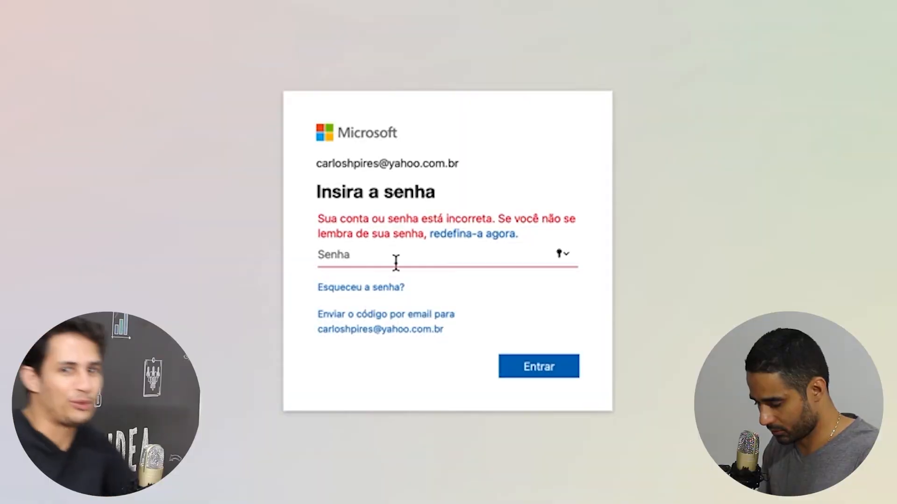
Recover the forgotten password, skip the offer, and sign in with the account e-mail
text(a)
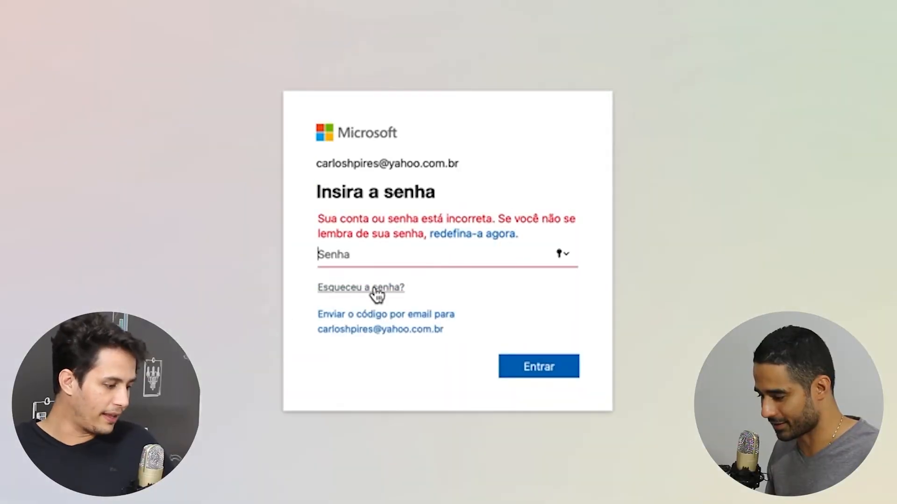
click(366, 301)
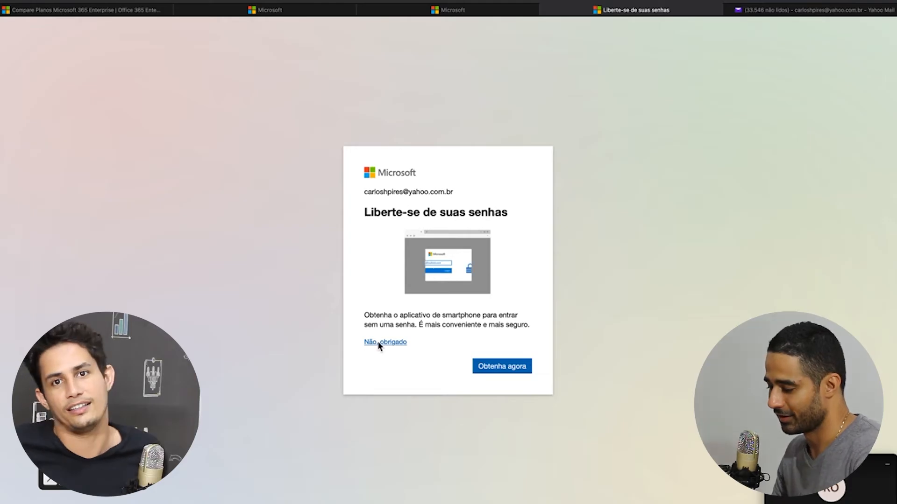
click(380, 342)
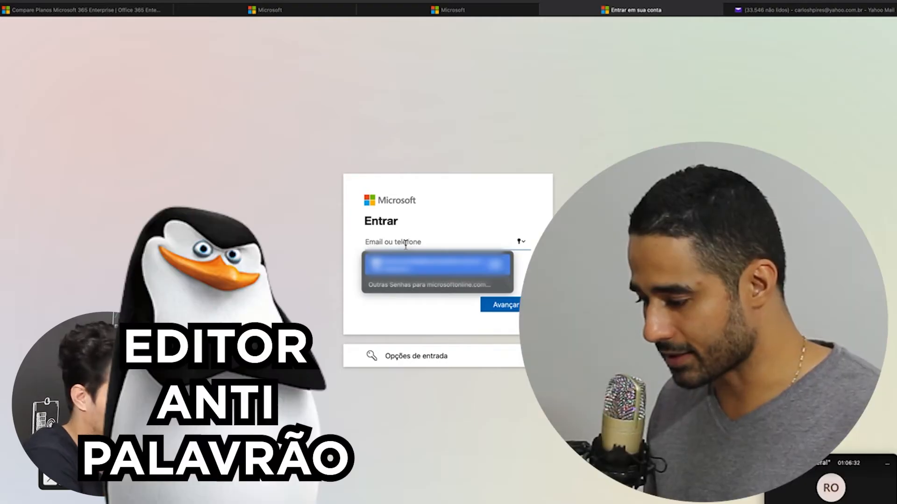
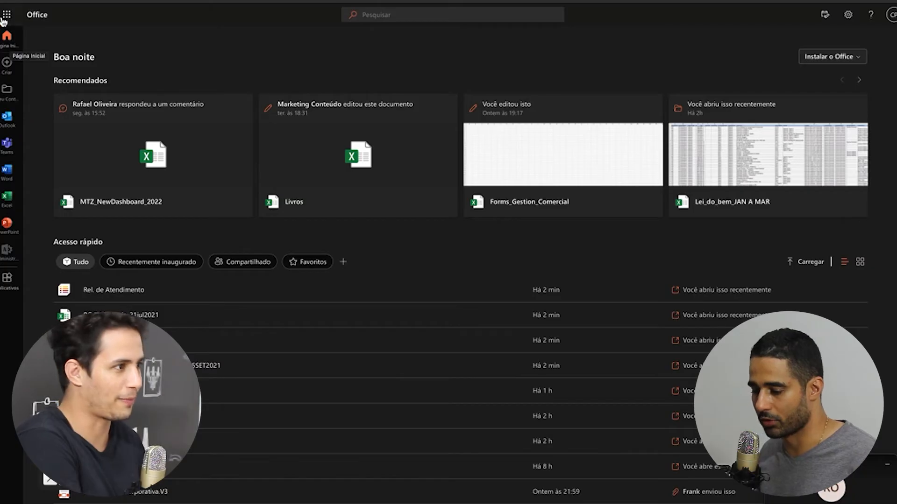
Launch SharePoint from the Office app launcher and start + Criar site
click(7, 18)
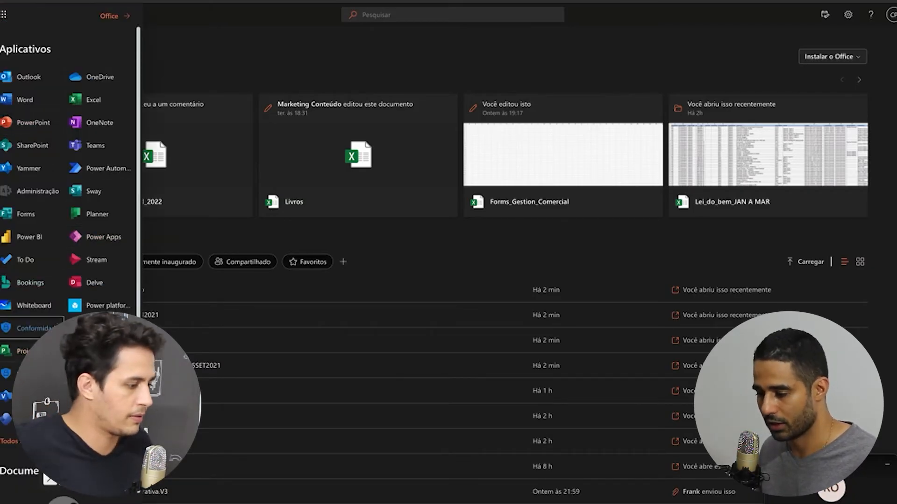
click(27, 146)
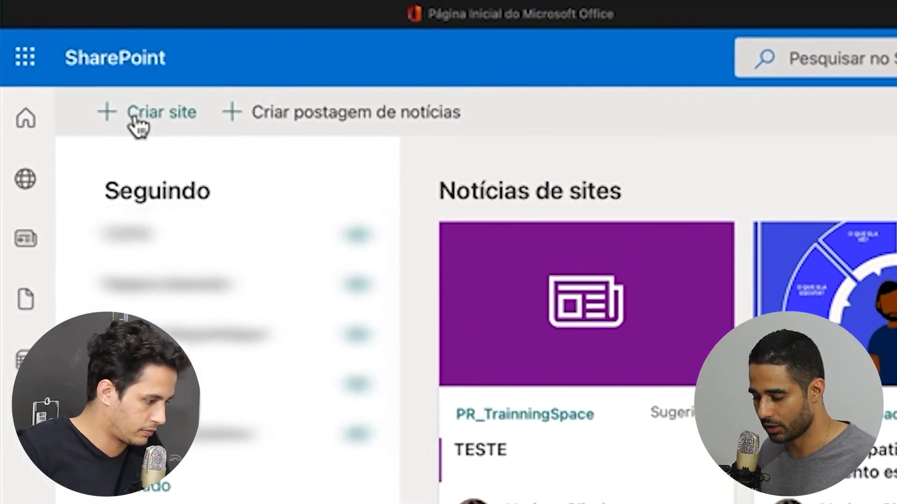
click(52, 56)
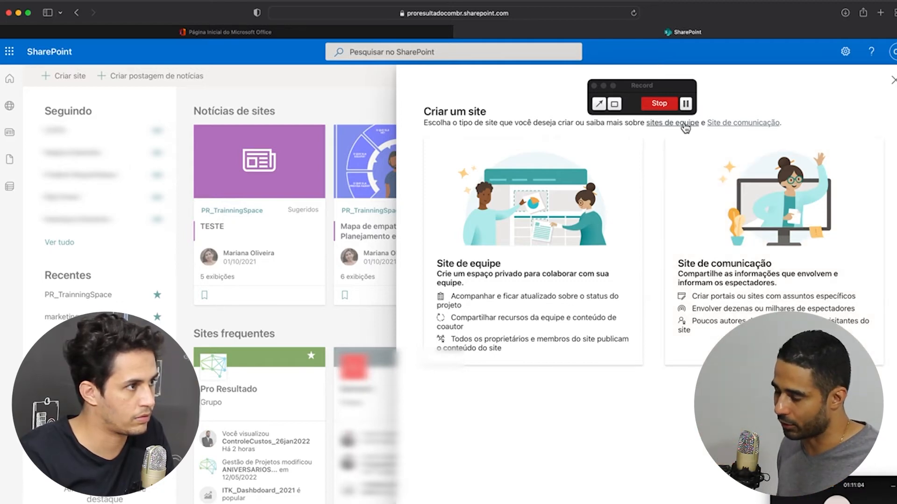
super+click(680, 123)
super+click(730, 124)
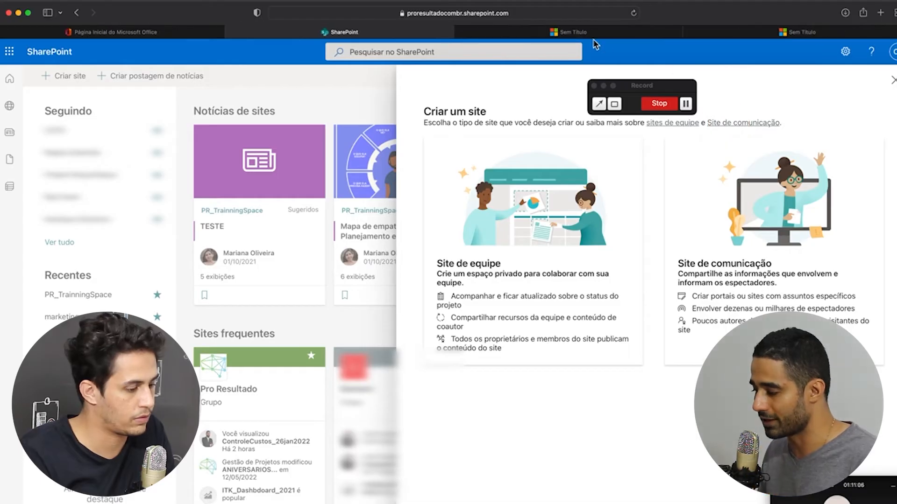
click(592, 36)
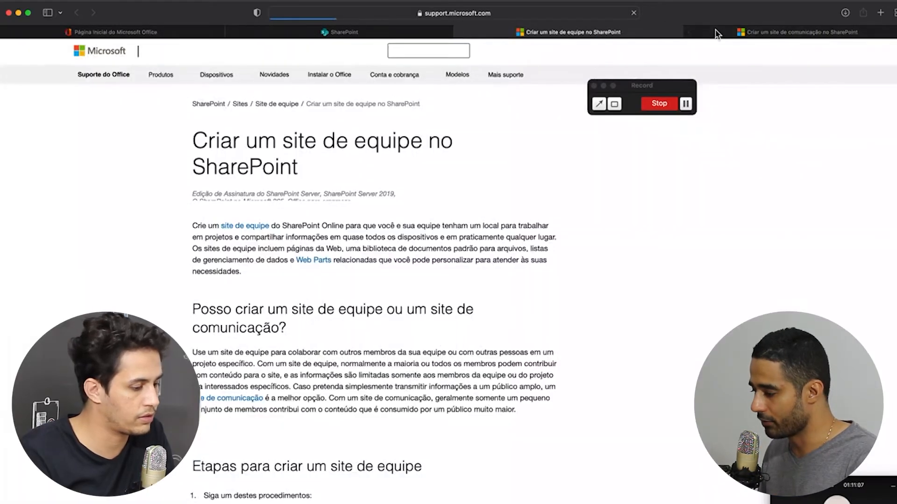
click(717, 32)
click(616, 34)
scroll(456, 232, down, 8)
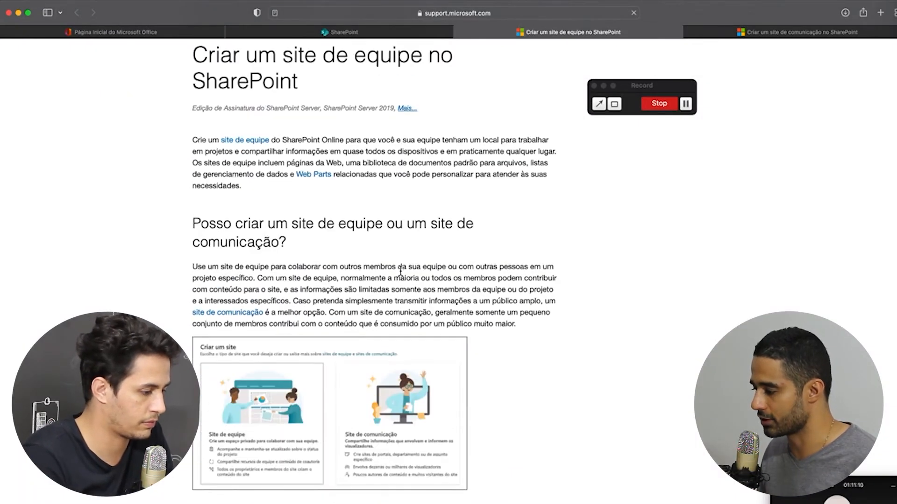
scroll(402, 273, down, 10)
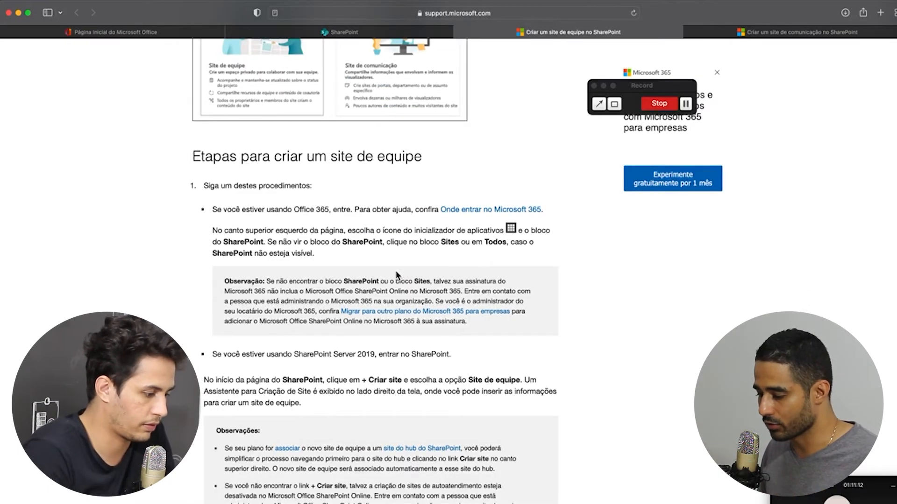
scroll(308, 253, down, 10)
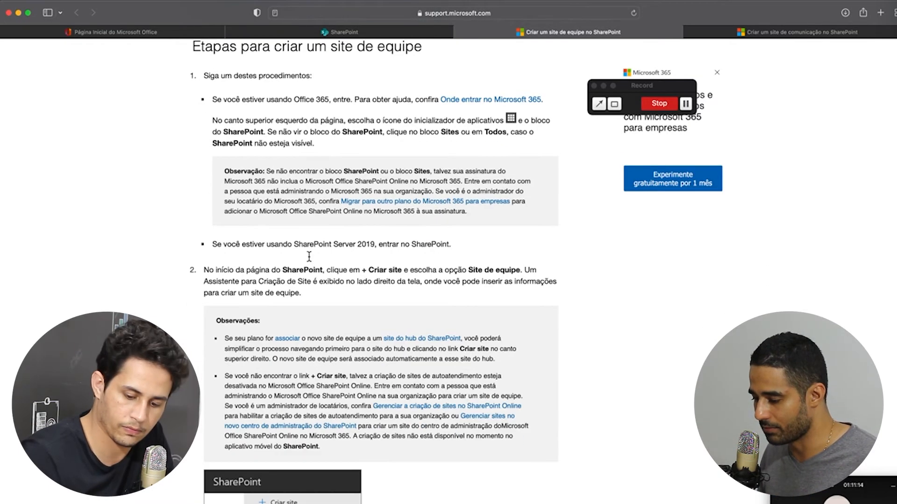
scroll(310, 257, down, 20)
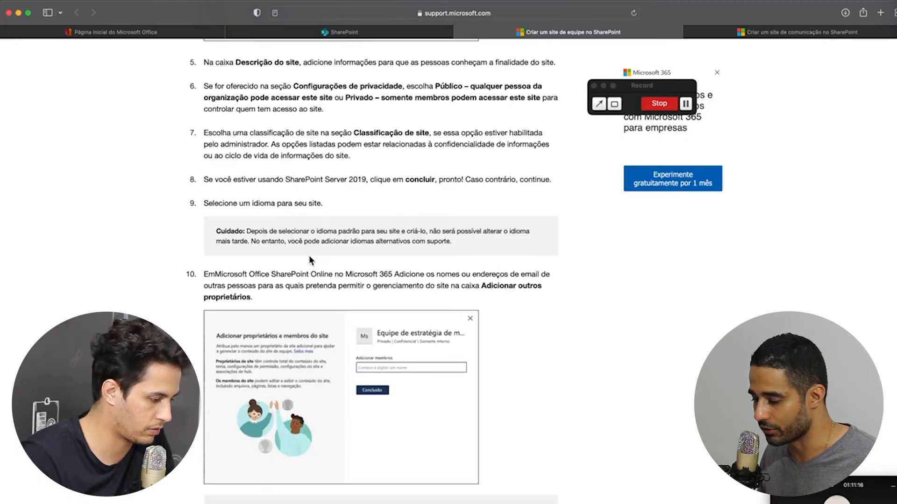
scroll(310, 256, down, 15)
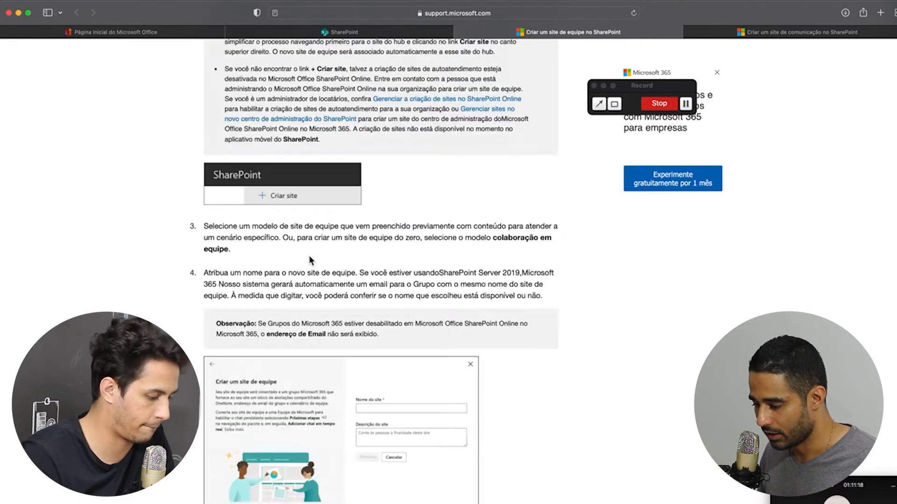
key(super+Up)
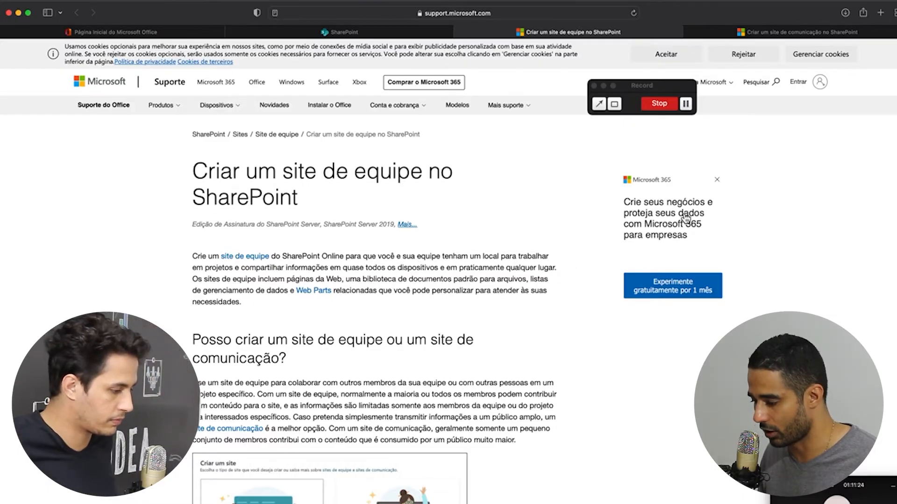
click(809, 37)
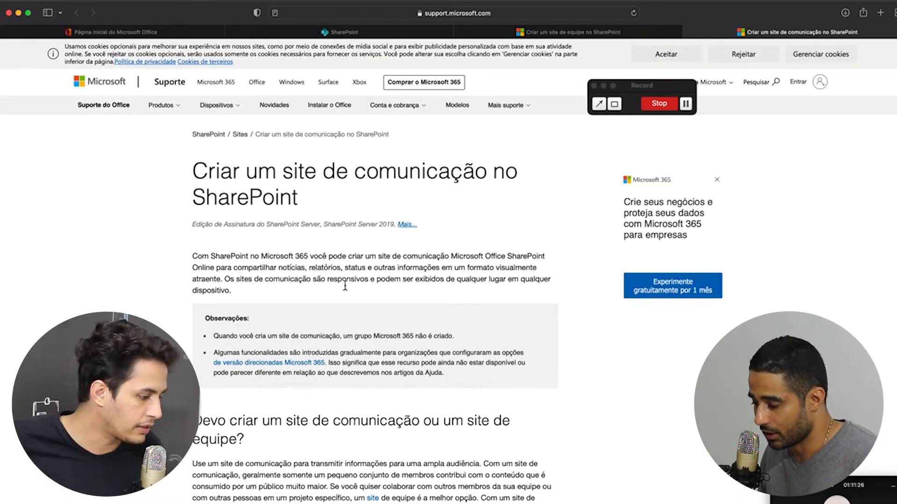
scroll(369, 277, down, 1)
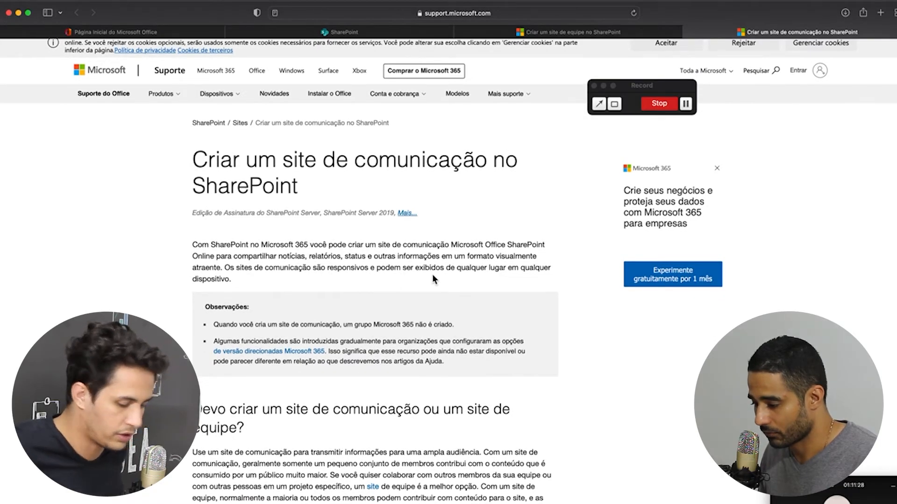
scroll(433, 274, down, 4)
scroll(433, 279, down, 1)
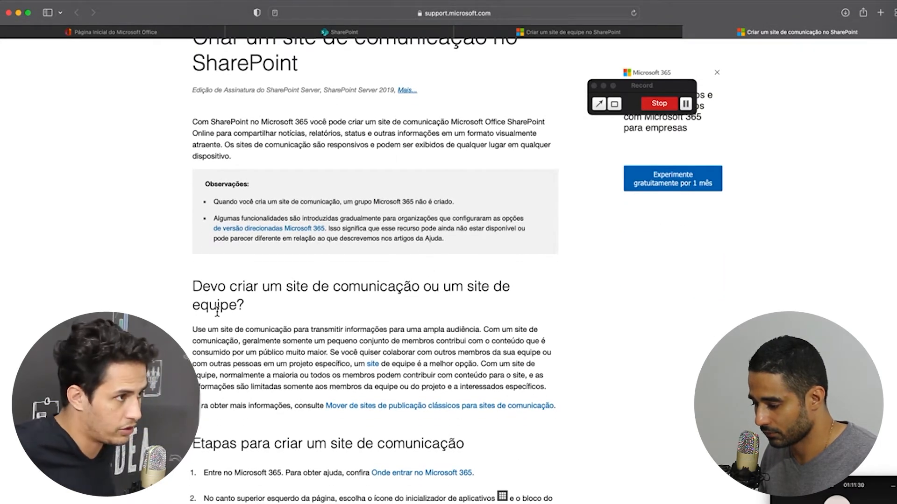
scroll(392, 359, down, 10)
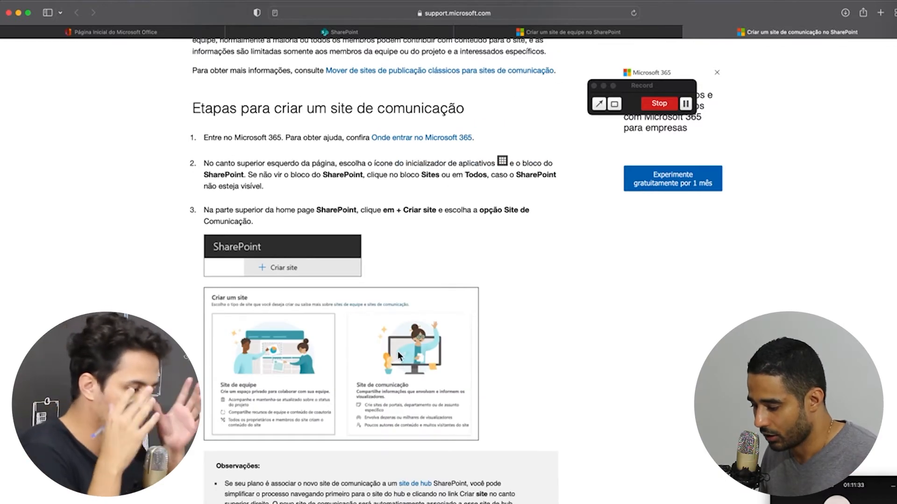
scroll(397, 351, down, 12)
scroll(398, 355, down, 8)
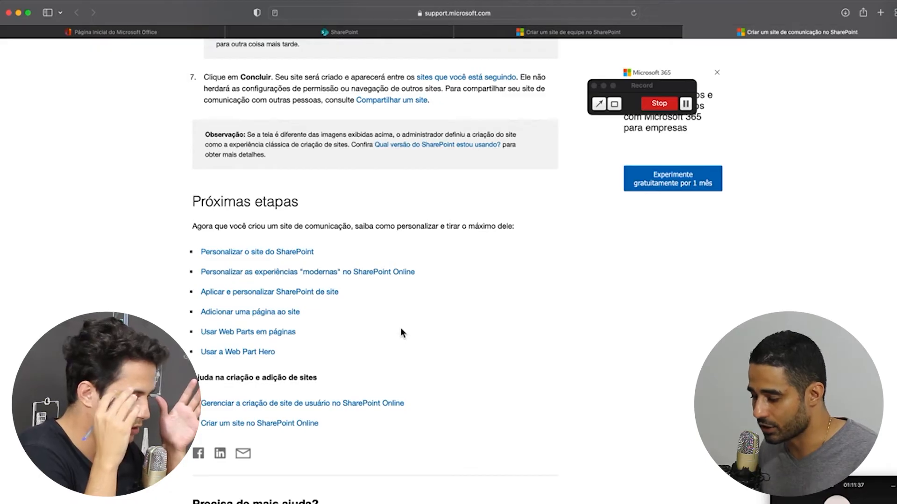
scroll(402, 333, up, 20)
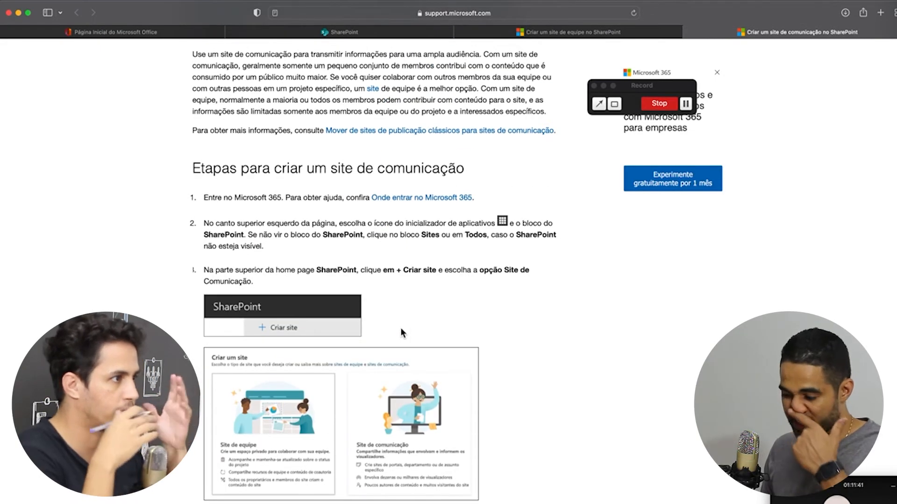
scroll(401, 329, up, 10)
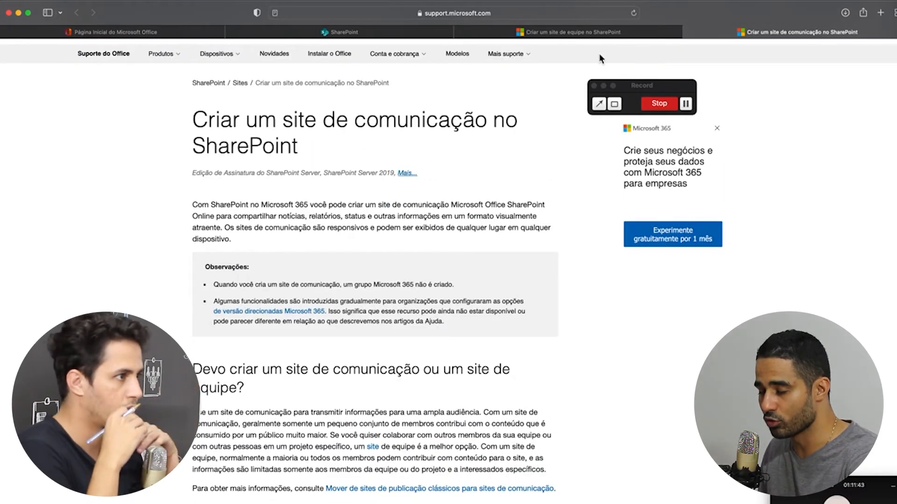
click(689, 33)
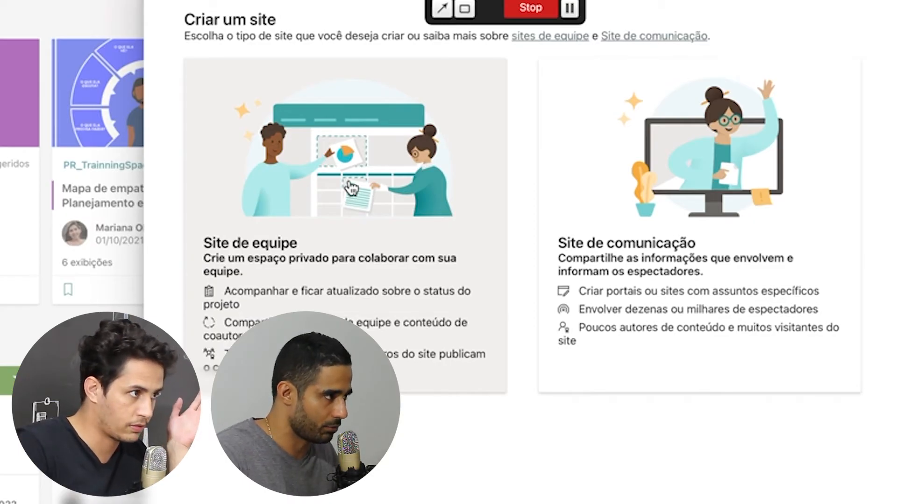
Choose Site de equipe, name it 'Projeto Office 365', and check the privacy options
click(371, 174)
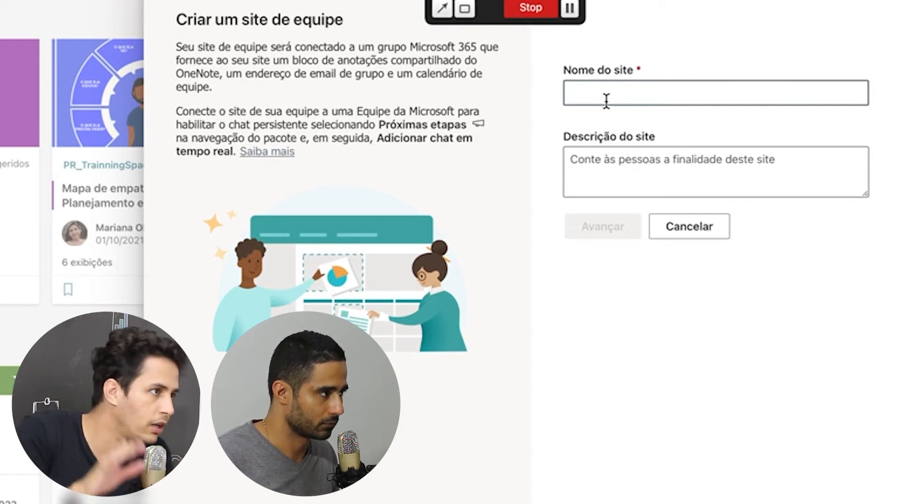
text(Projeto Office)
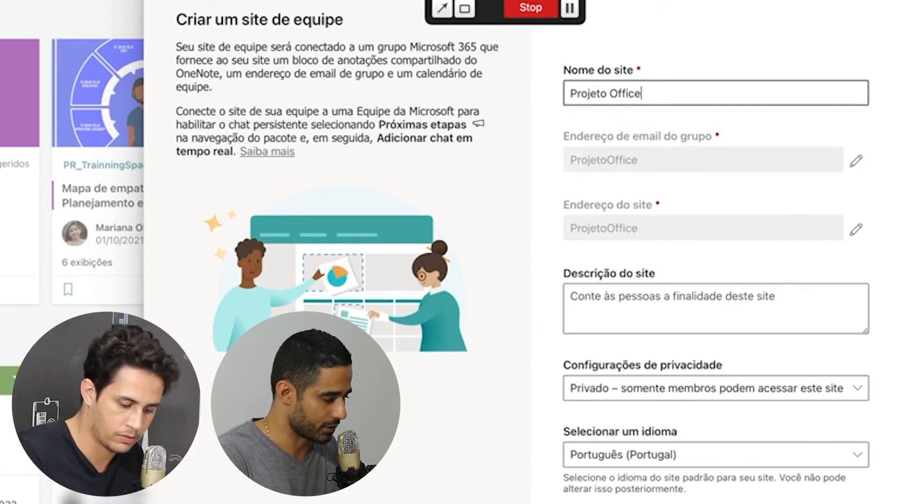
text( 365)
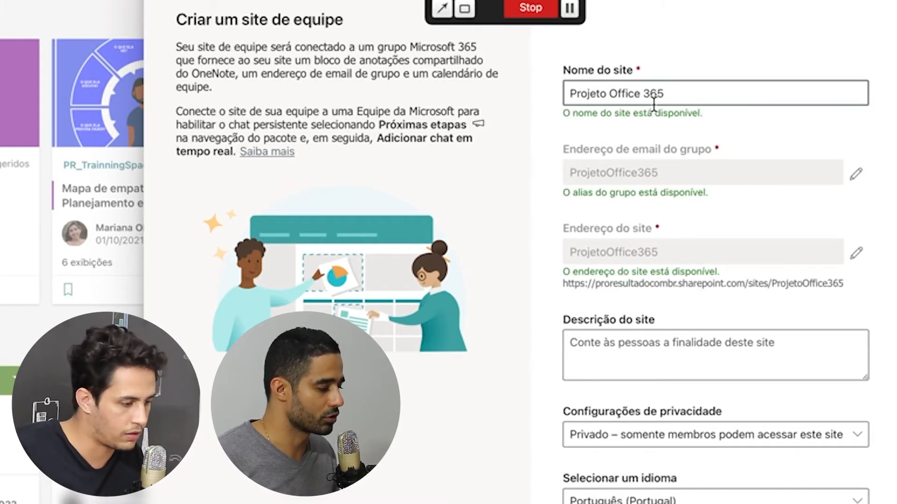
click(710, 442)
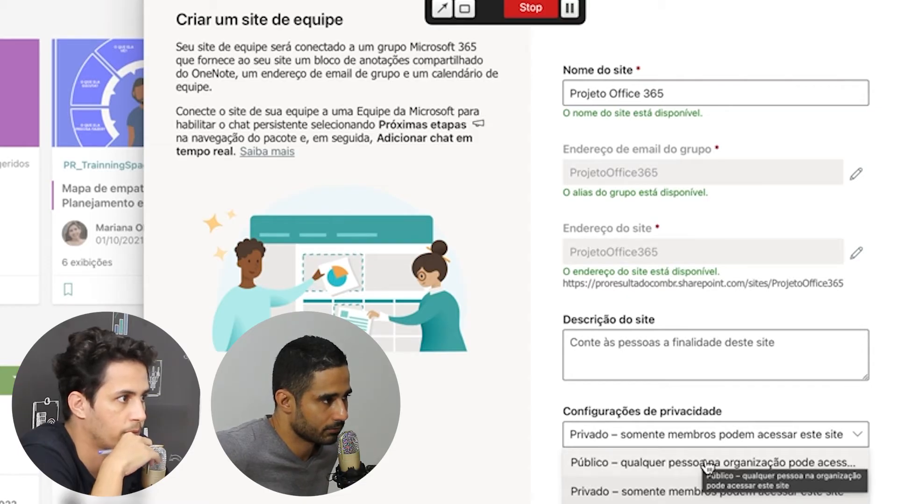
Keep the site private, add the colleague as Proprietário, and create the site with Concluir
click(672, 493)
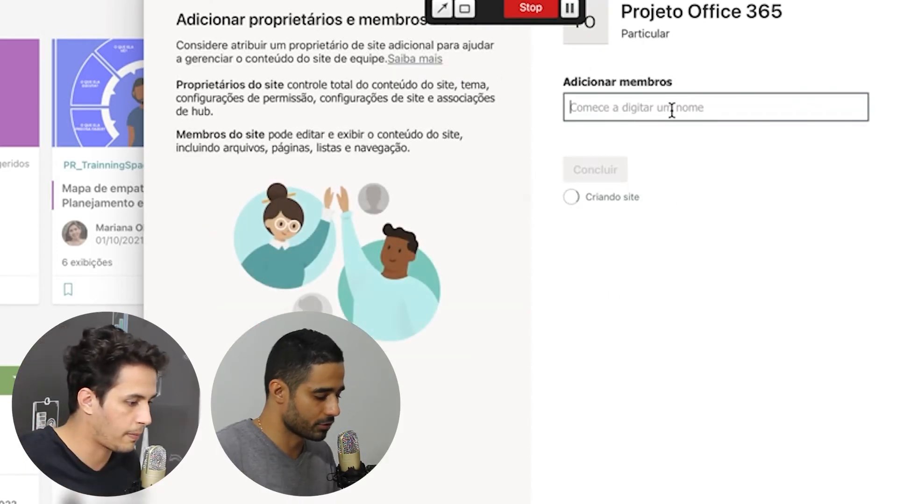
text(rafa)
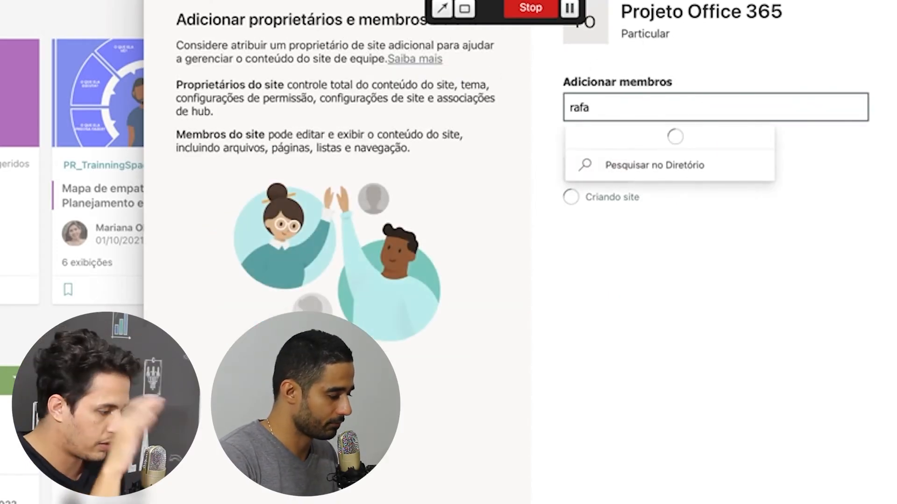
click(677, 133)
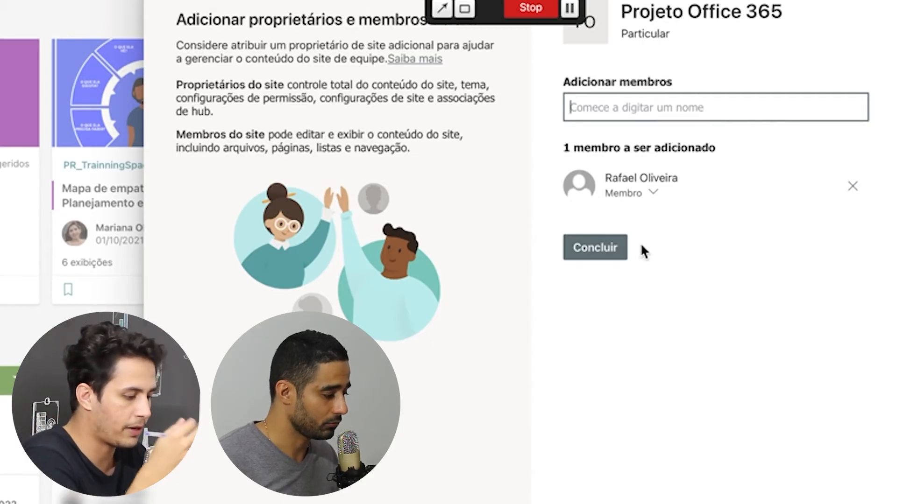
click(654, 193)
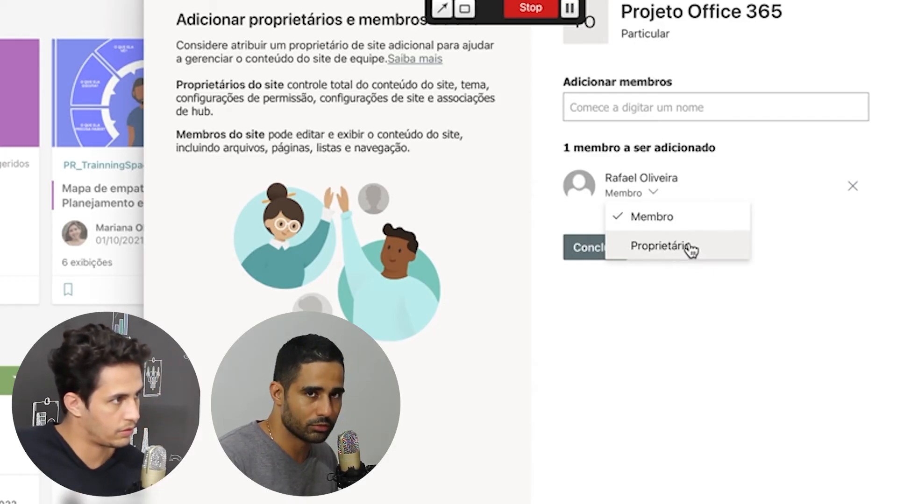
click(644, 316)
click(650, 199)
click(663, 243)
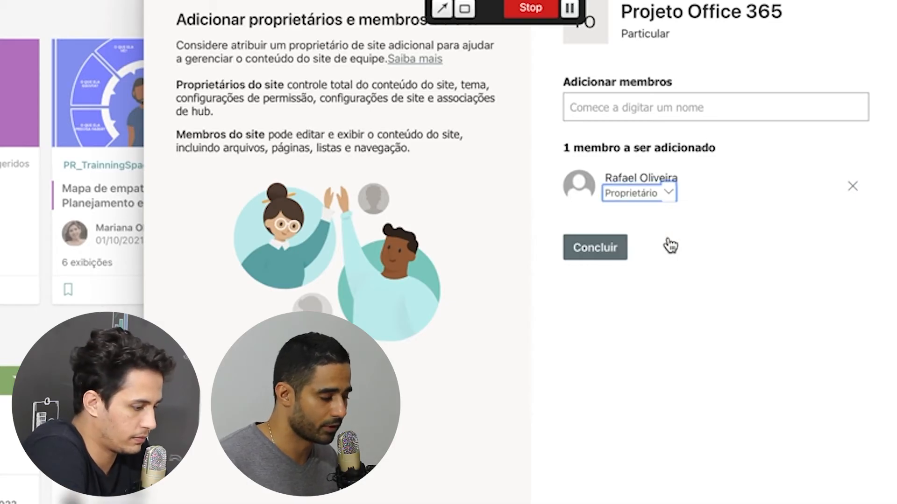
click(593, 255)
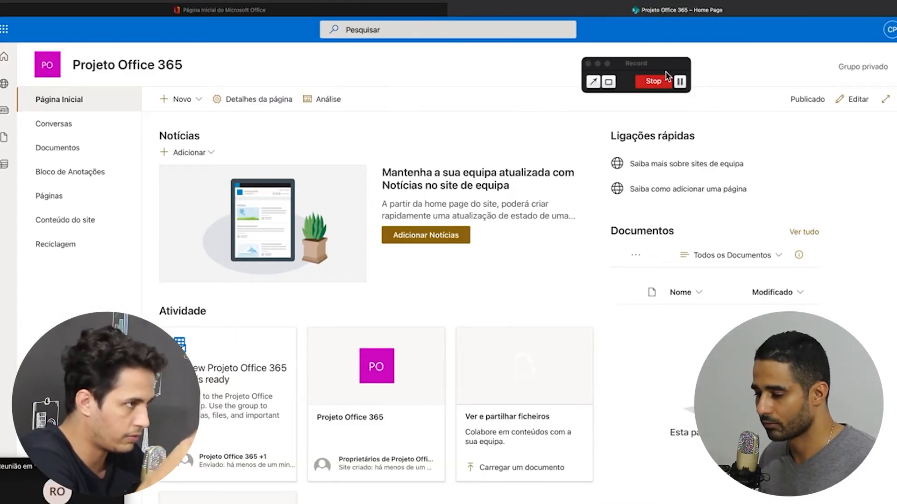
Preview Microsoft's Gerenciamento de projetos site template and apply it with Usar modelo
drag(669, 74, 743, 3)
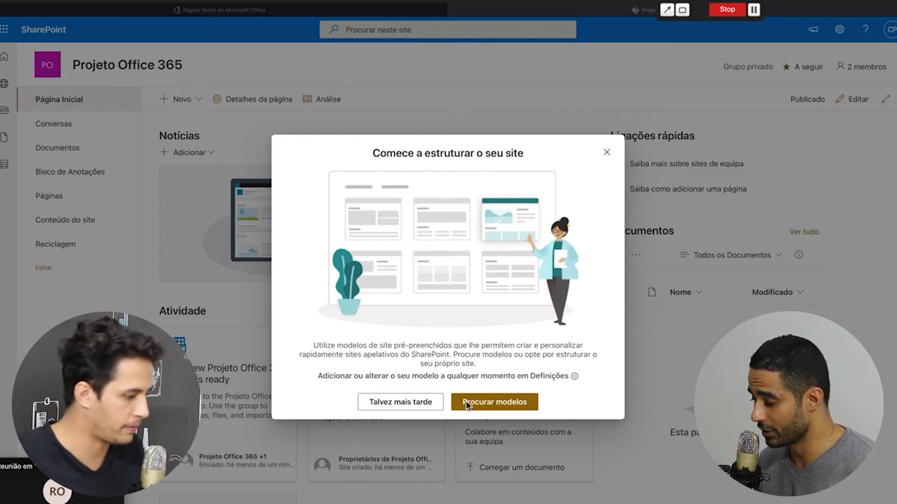
click(506, 411)
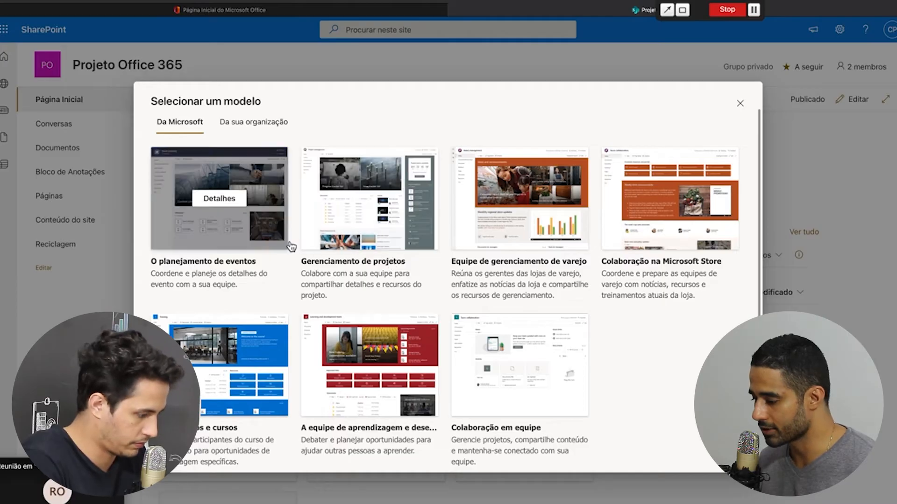
mouse_move(227, 214)
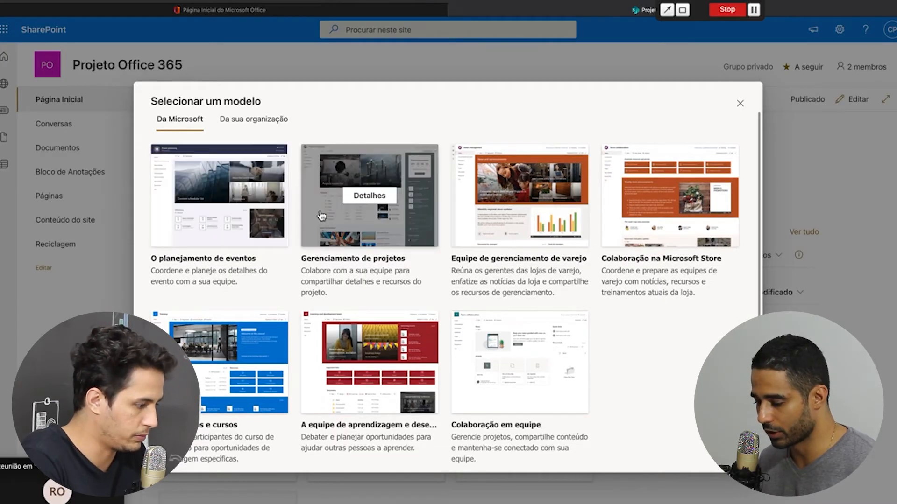
mouse_move(517, 357)
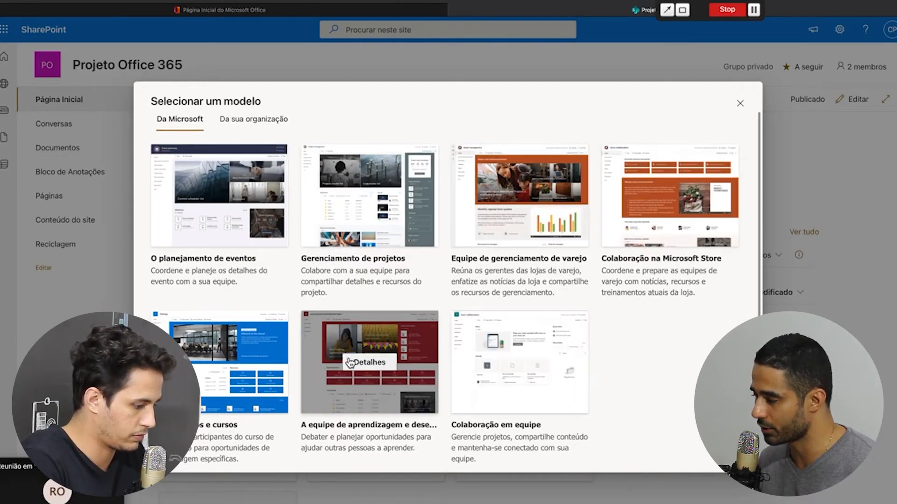
mouse_move(570, 252)
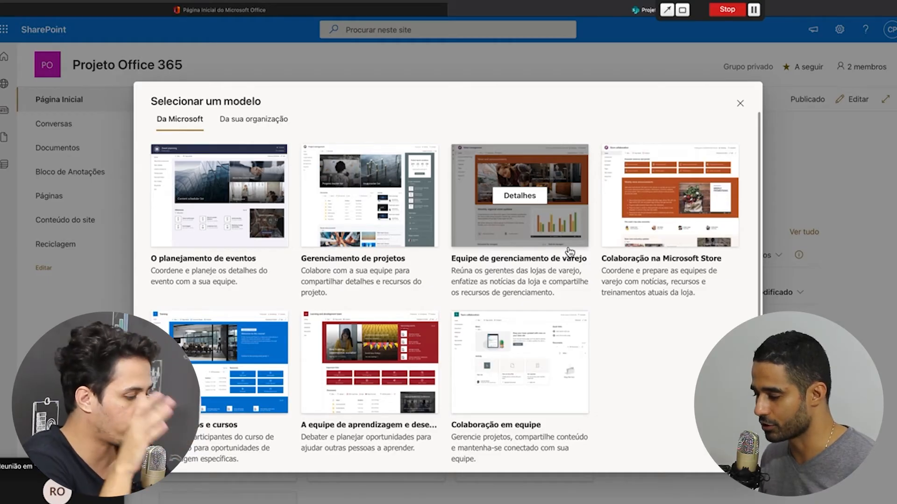
click(370, 240)
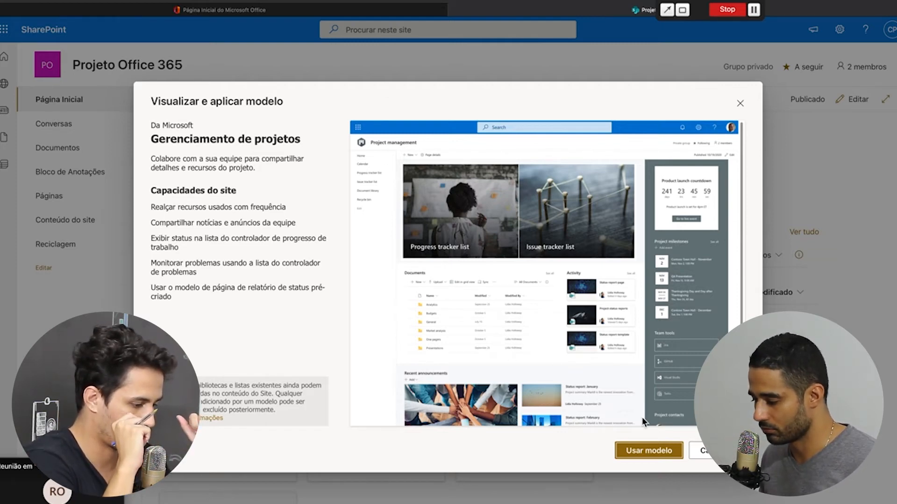
click(667, 451)
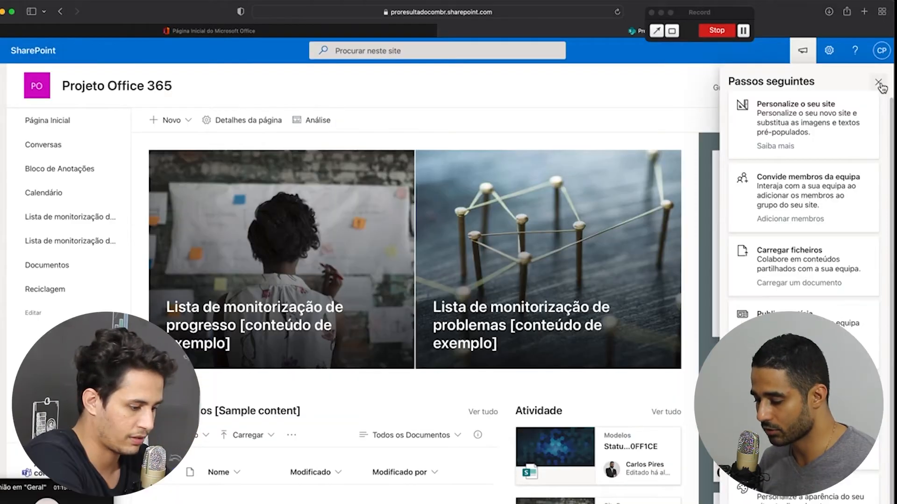
Dismiss the next-steps panel and bring up the Configurações settings pane
click(883, 85)
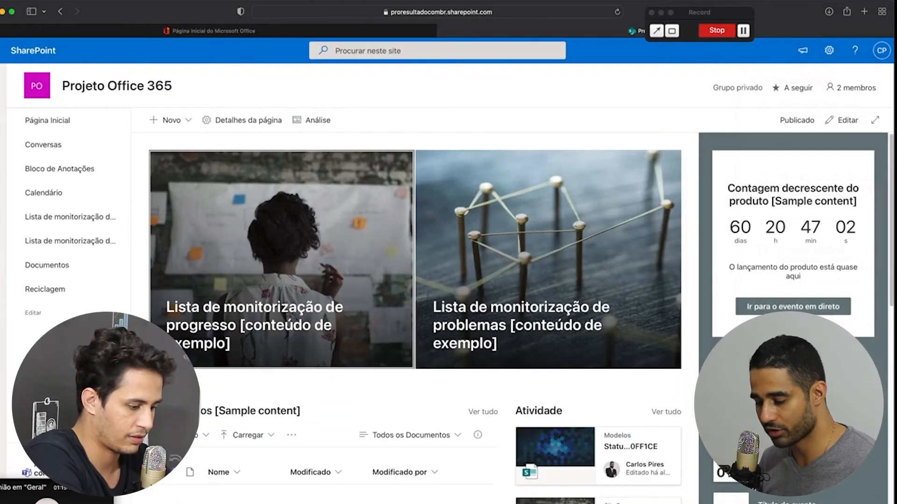
drag(81, 486, 419, 491)
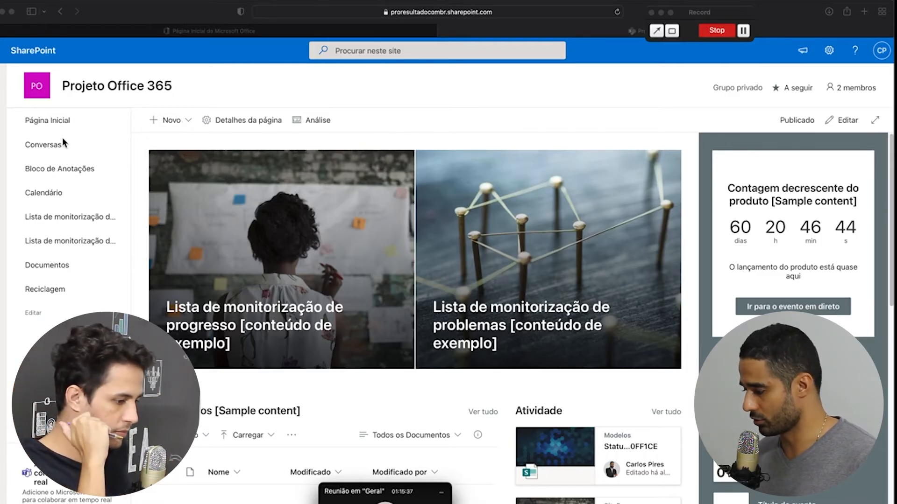
click(829, 50)
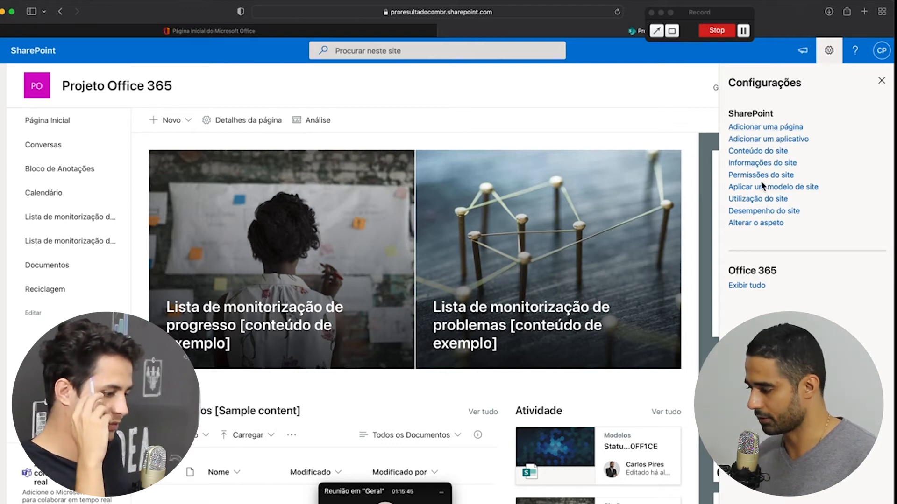
Apply the grey site theme after previewing Verde-azulado and Azul
click(759, 224)
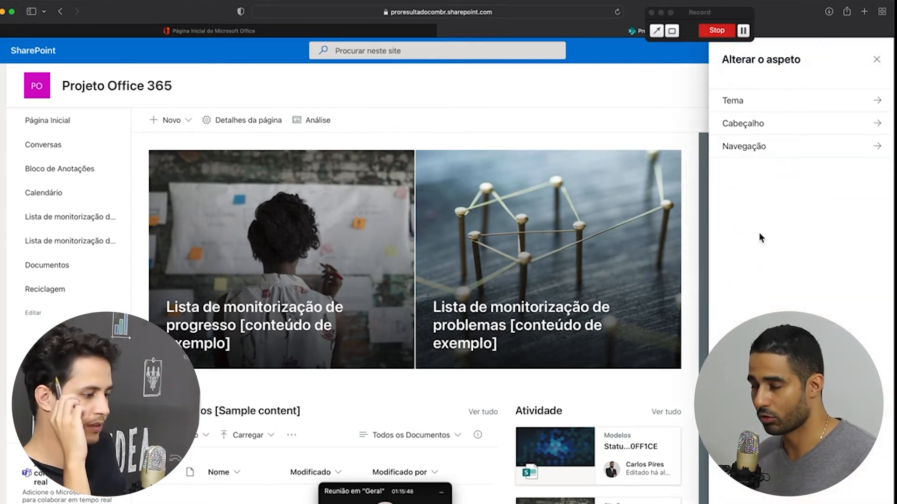
click(777, 102)
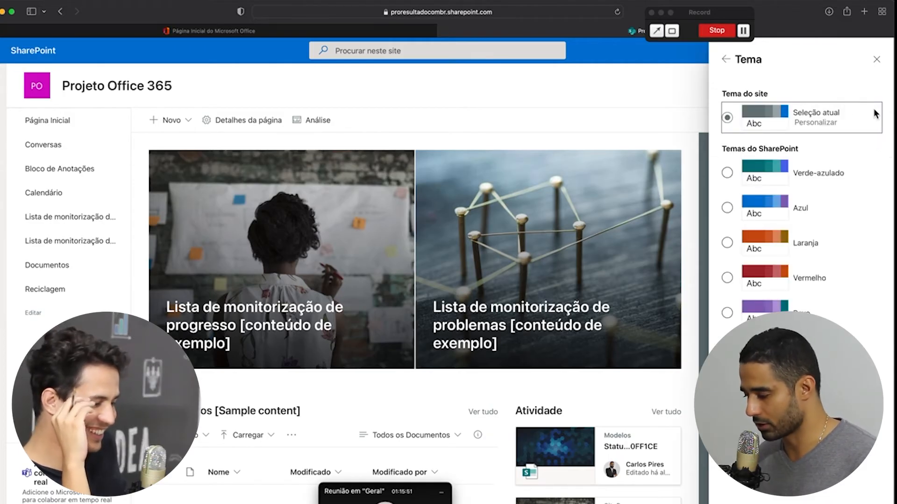
click(736, 174)
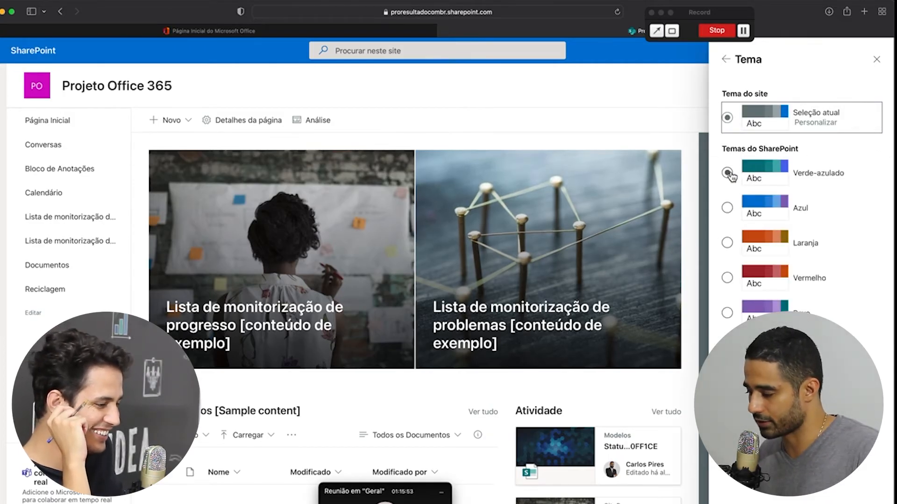
click(727, 207)
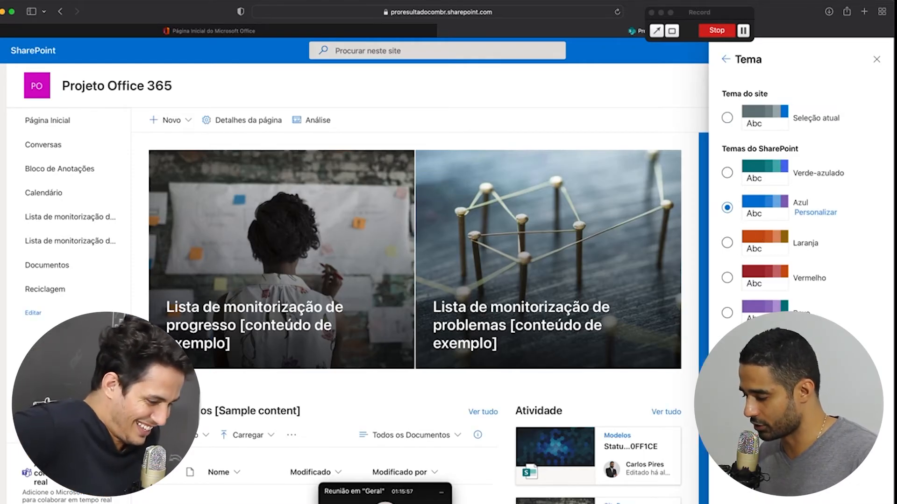
click(727, 383)
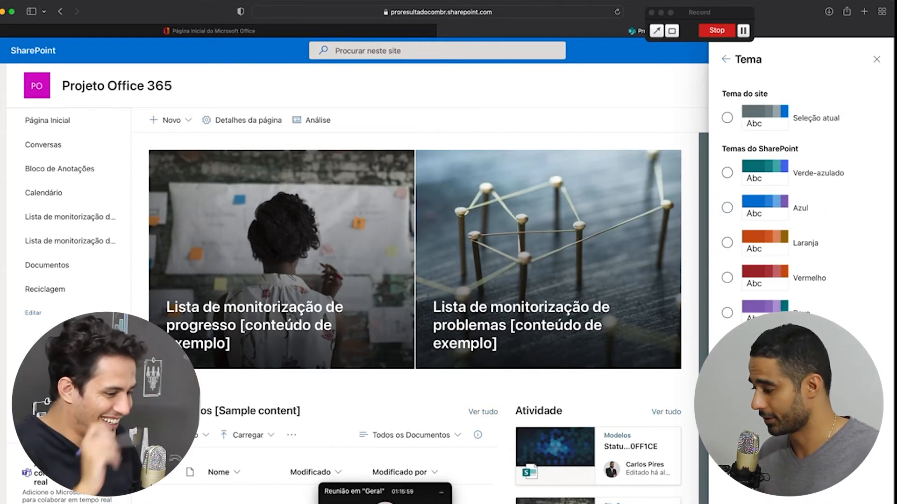
click(751, 496)
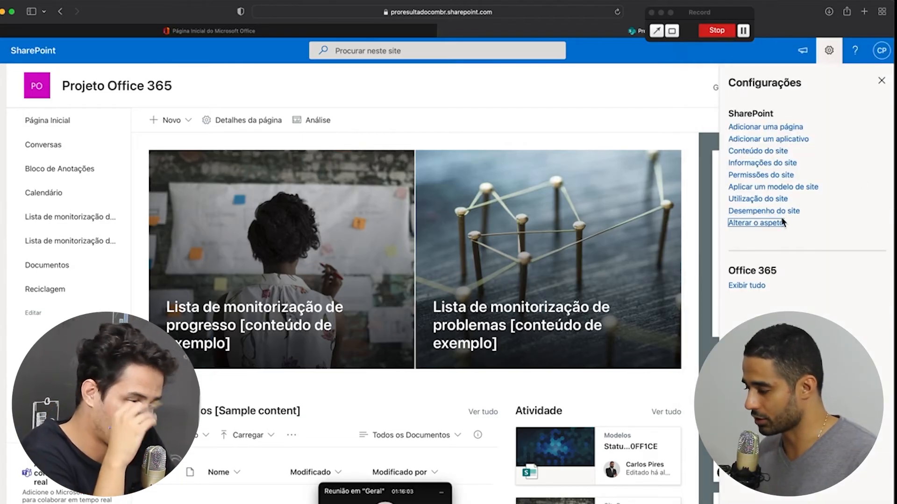
Set the header layout to Expandidos and close the settings panel
click(771, 226)
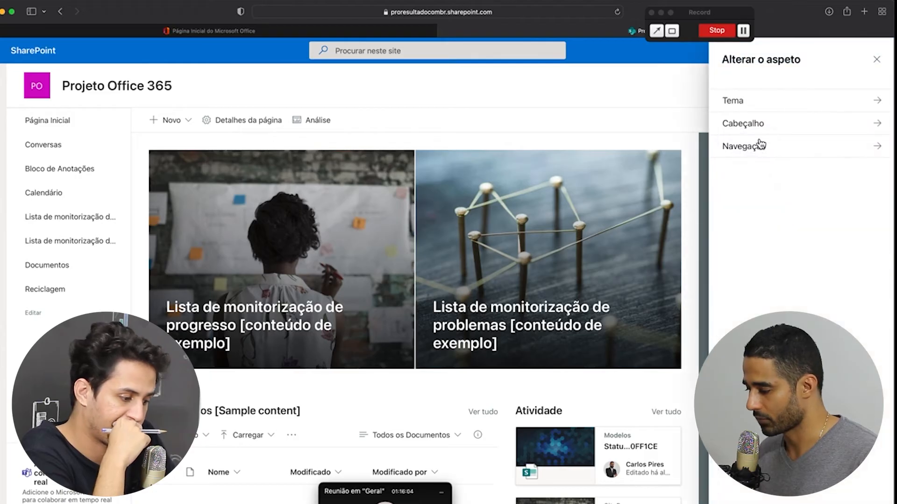
click(764, 132)
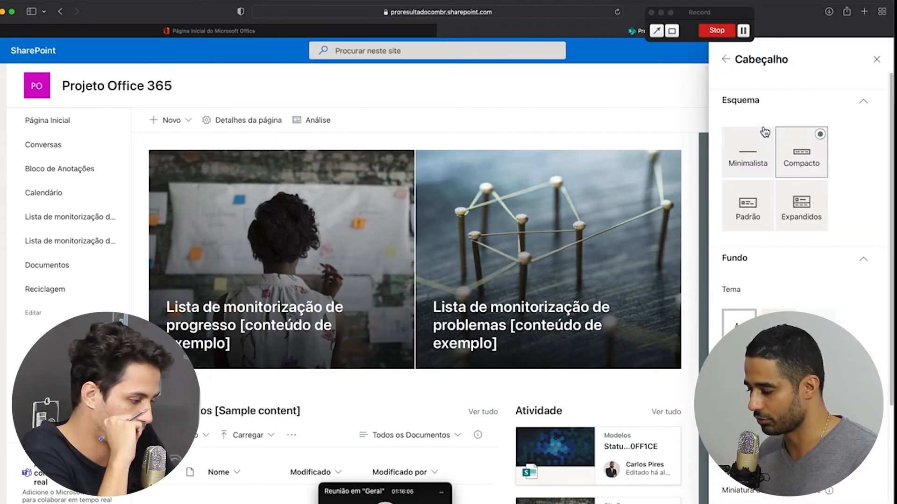
click(807, 200)
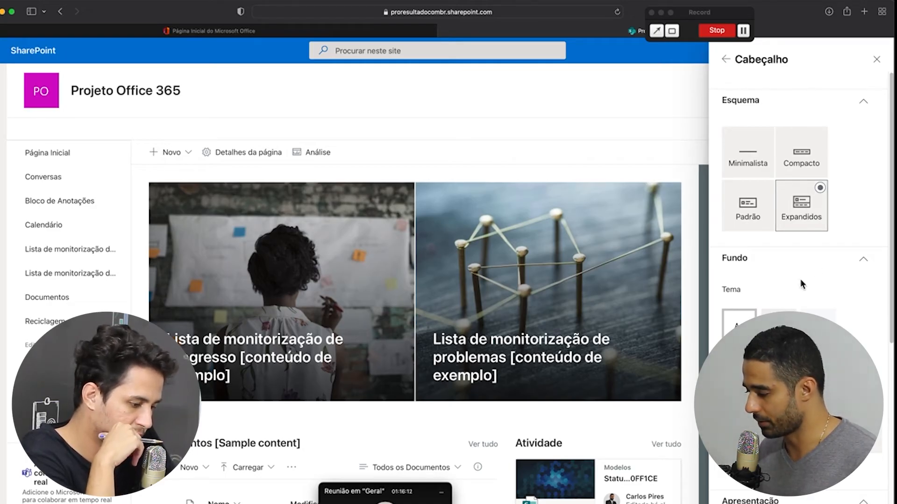
scroll(794, 285, down, 5)
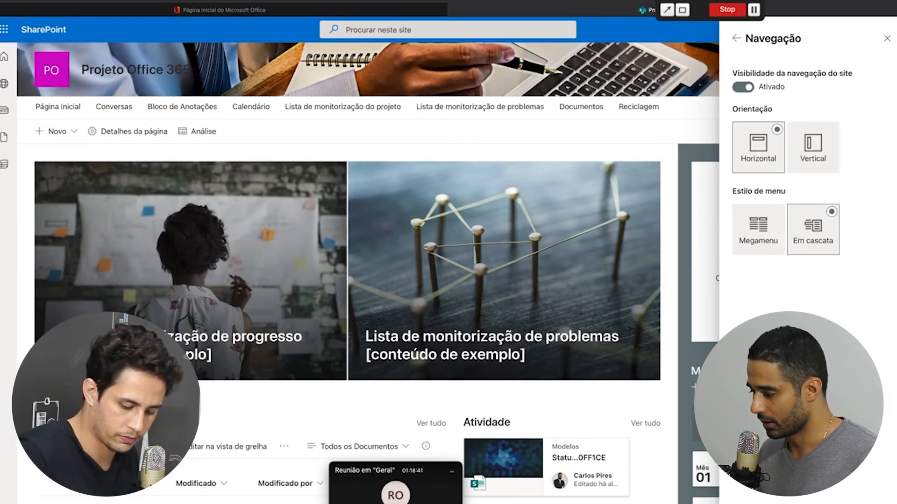
click(769, 500)
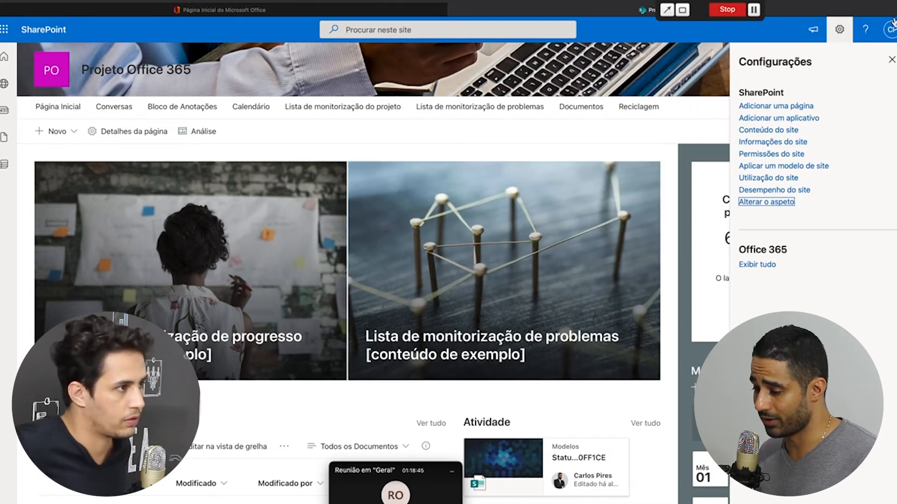
click(892, 60)
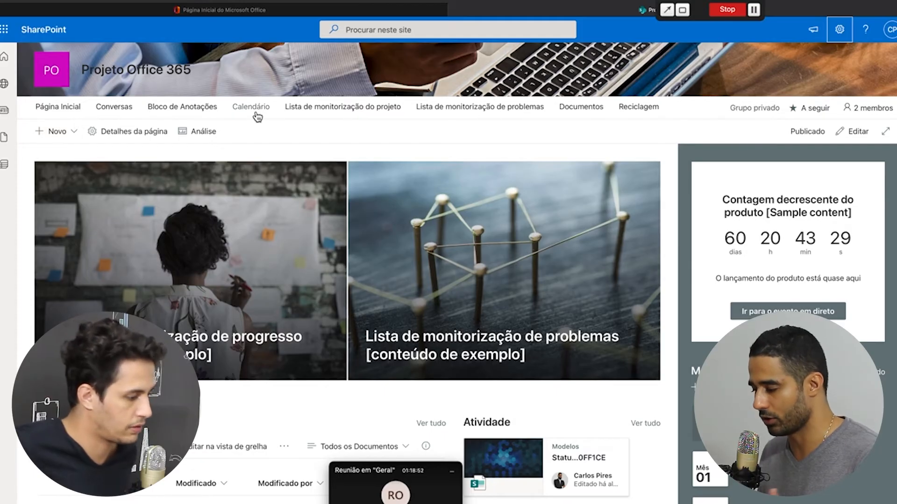
Drag PR_AnáliseFotovoltaica.pdf from Finder's Downloads into the Documentos library
click(589, 112)
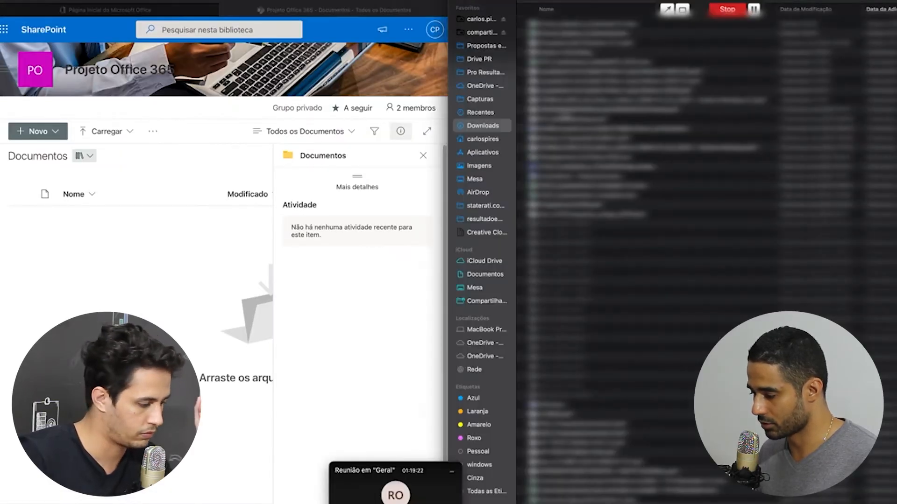
click(479, 114)
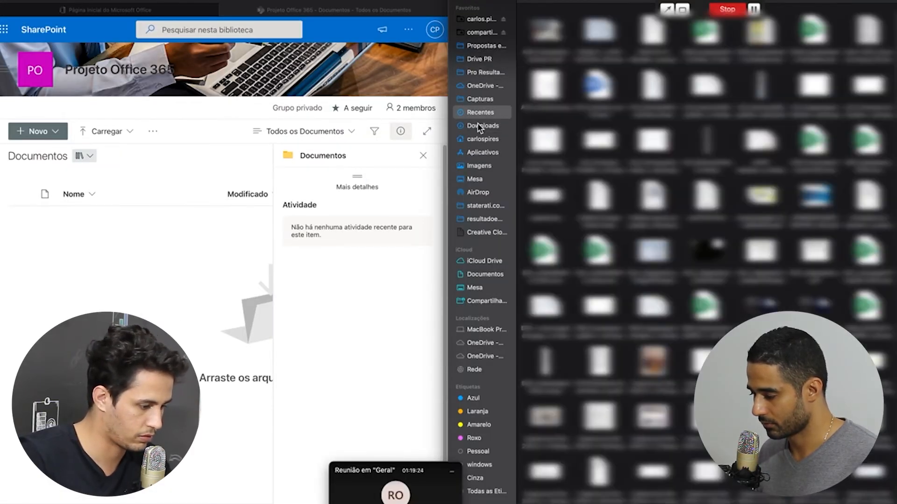
click(477, 126)
drag(573, 257, 124, 270)
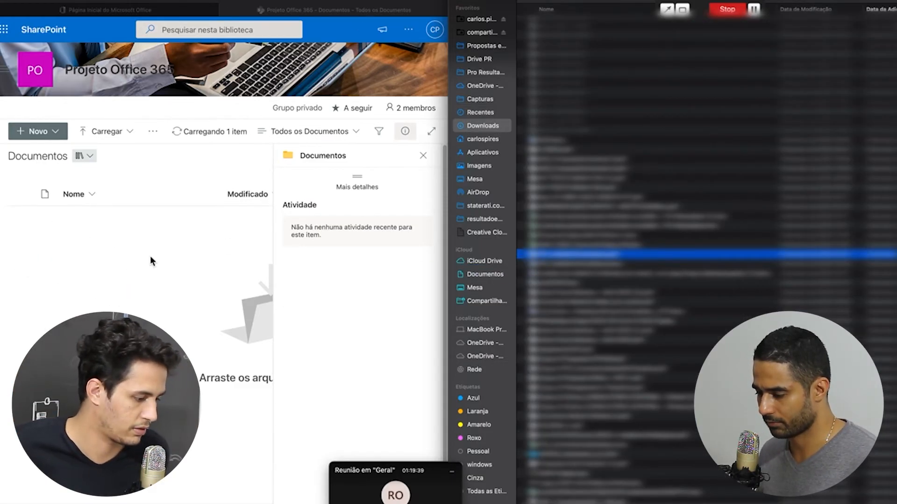
click(422, 156)
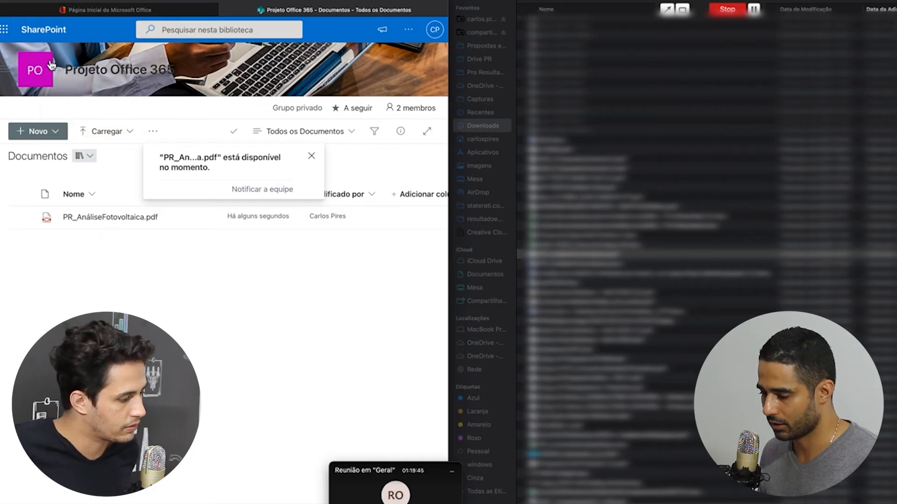
mouse_move(84, 78)
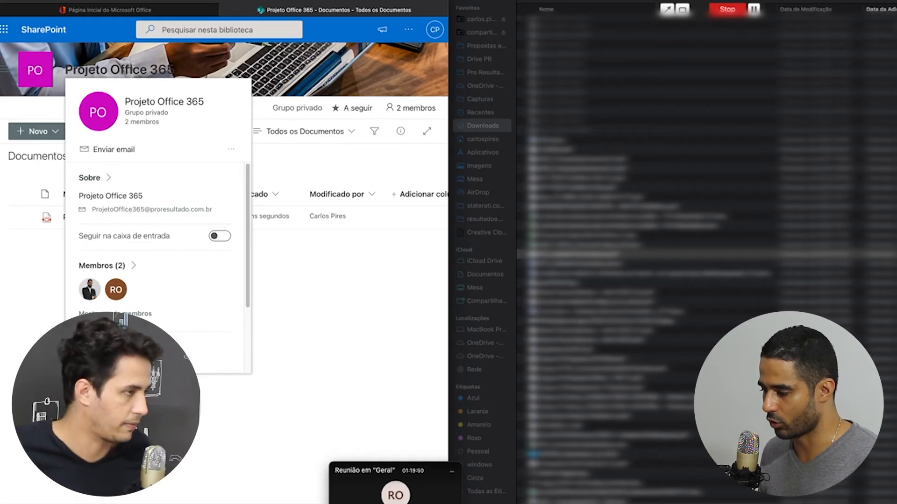
Return to the Projeto Office 365 home page and switch it into edit mode
click(37, 72)
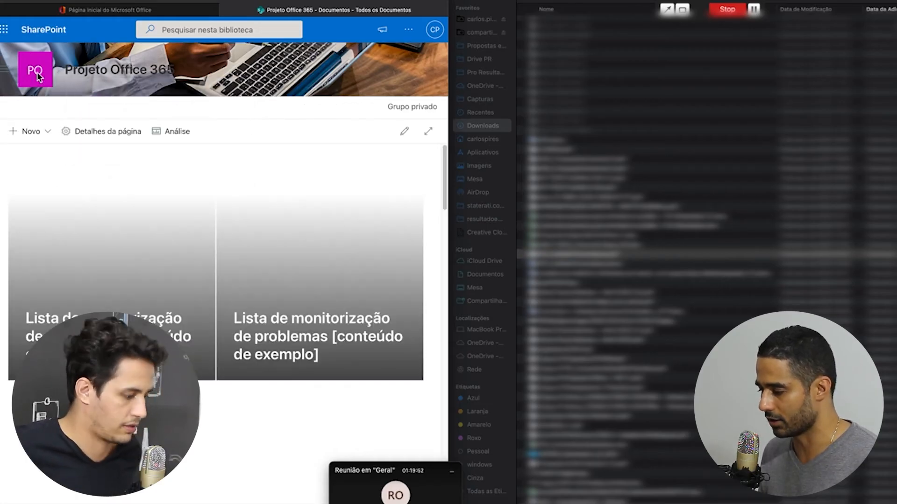
double_click(326, 2)
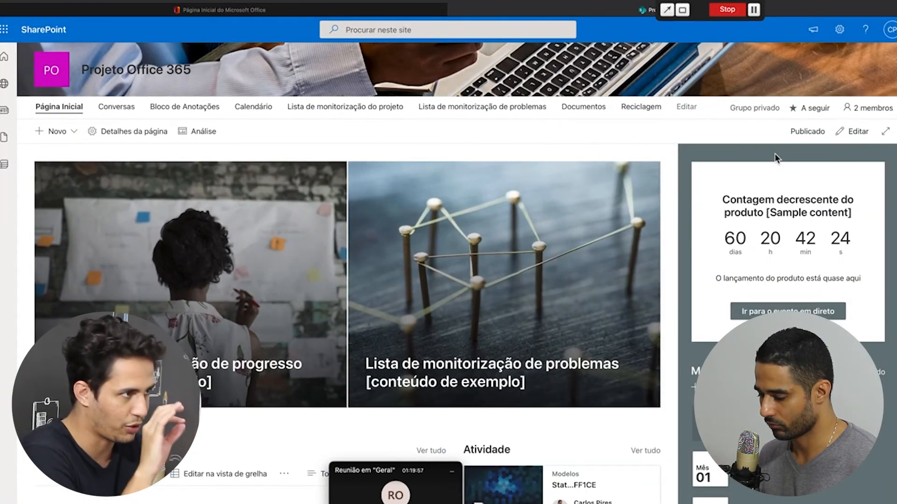
scroll(769, 164, down, 4)
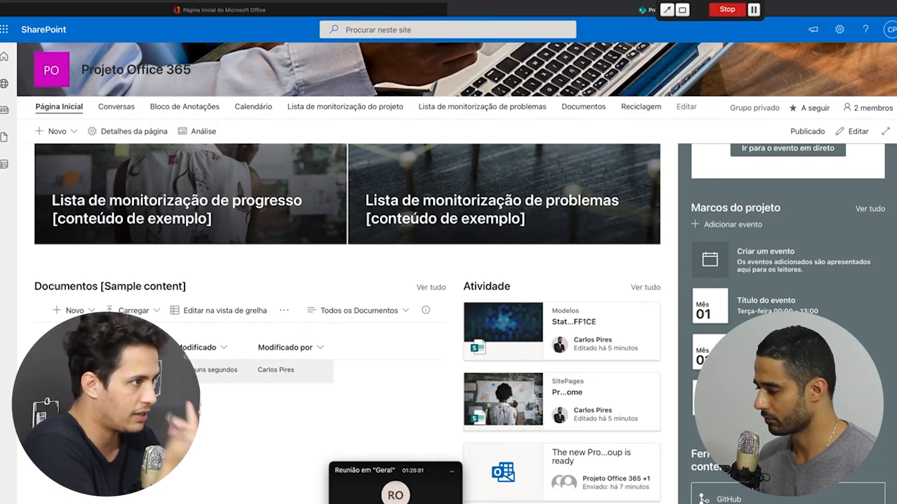
click(857, 131)
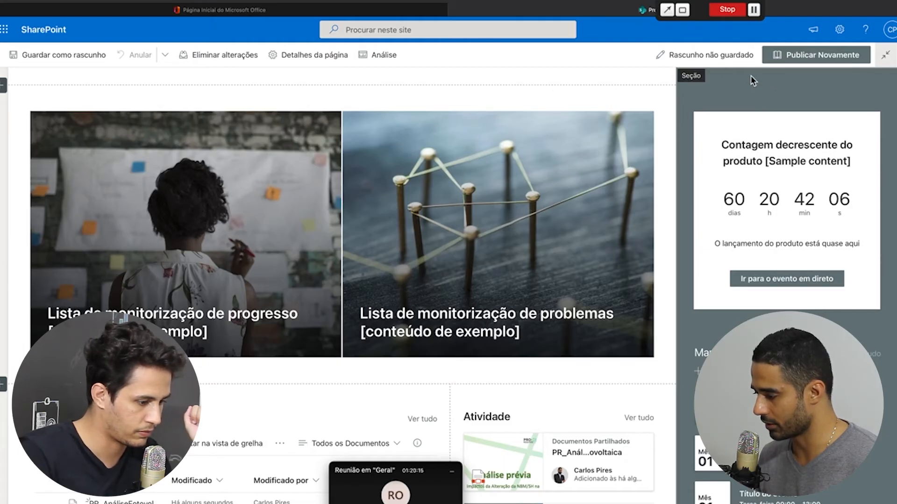
Close the web part list and show the Layout de seção choices at the page top
click(735, 75)
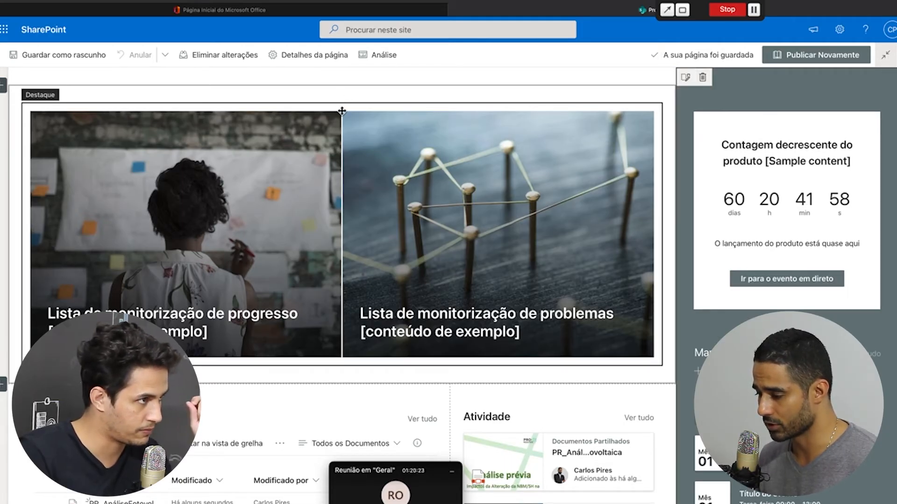
mouse_move(341, 94)
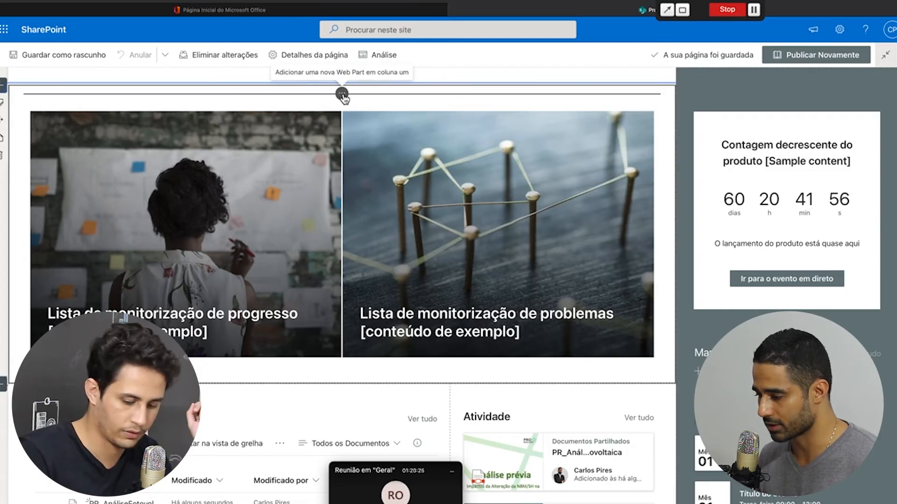
click(342, 95)
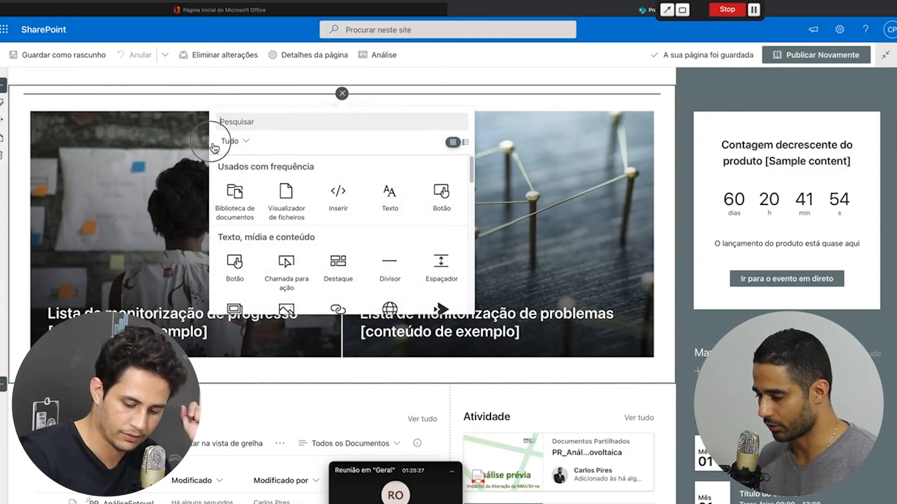
click(292, 202)
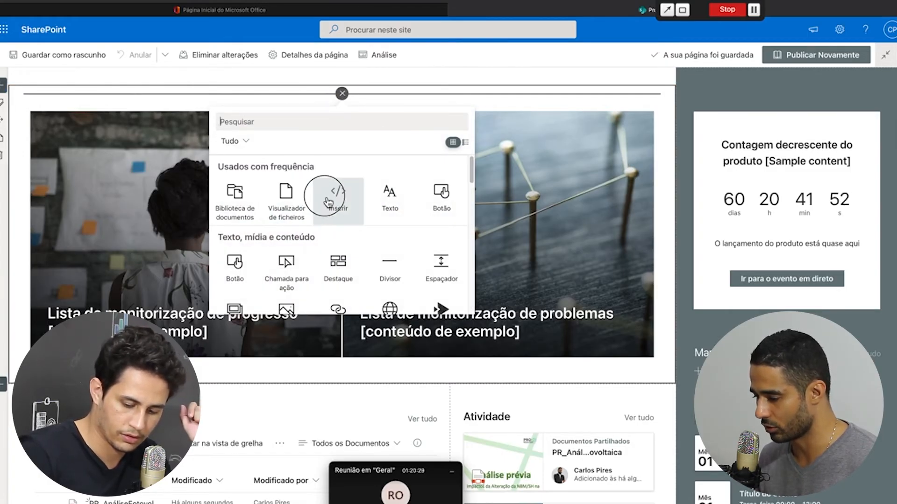
click(4, 88)
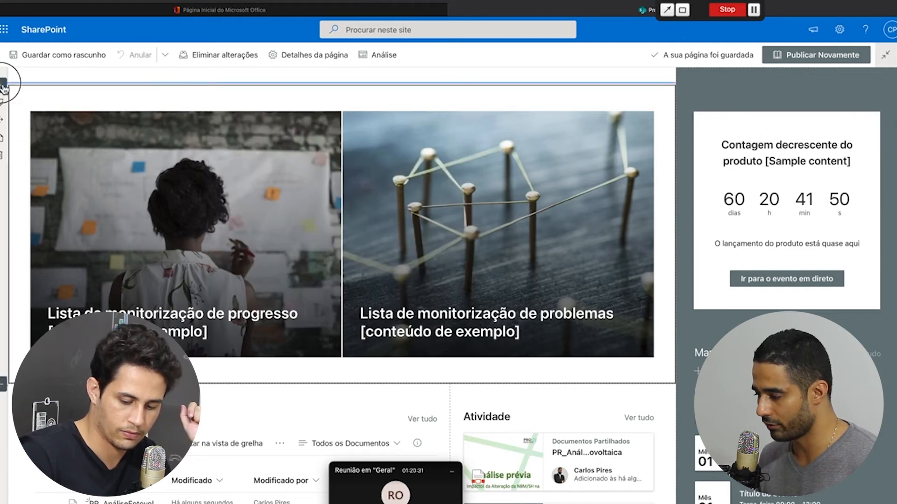
click(4, 90)
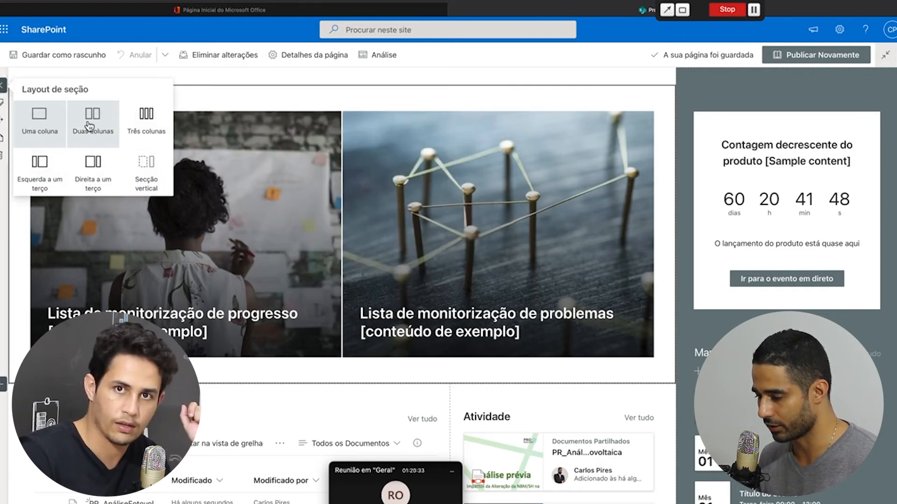
Add a one-column section at the top holding a Visualizador de ficheiros web part
click(46, 125)
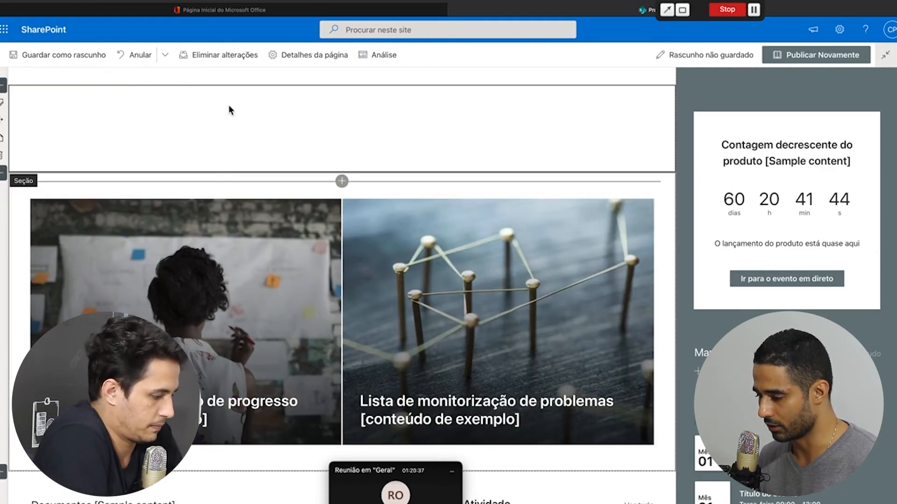
click(342, 94)
key(Escape)
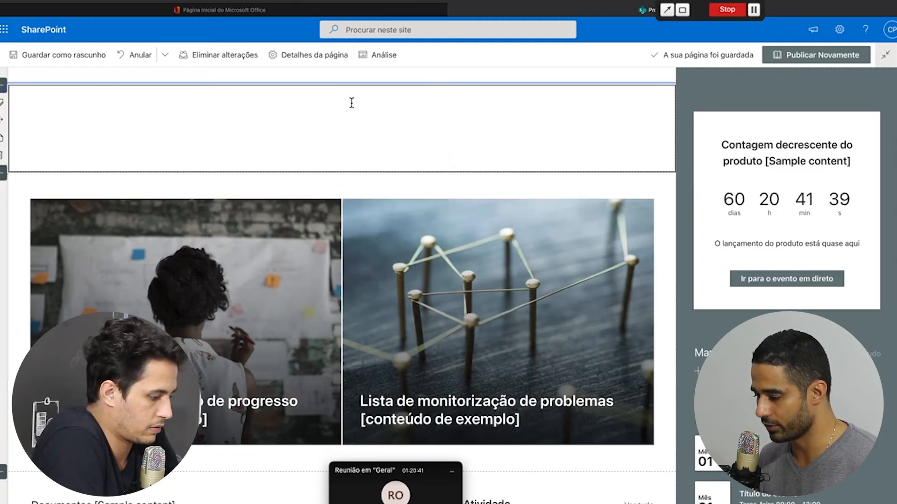
click(342, 94)
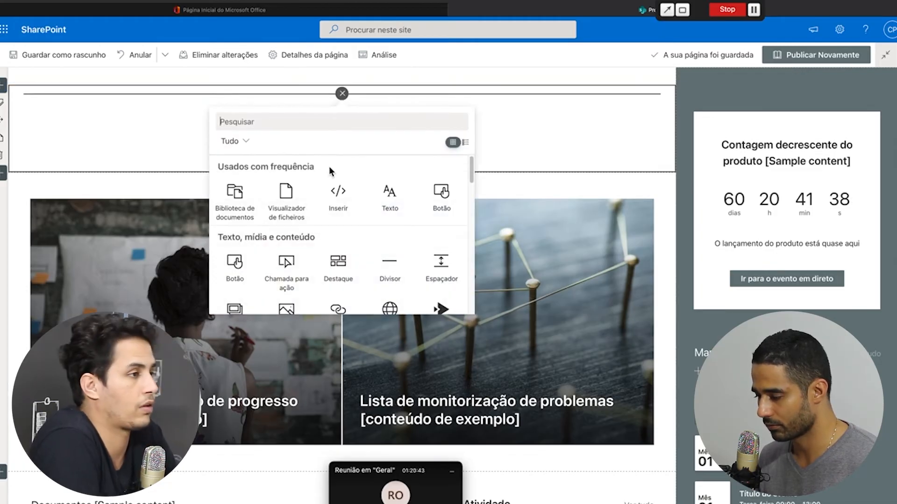
click(288, 207)
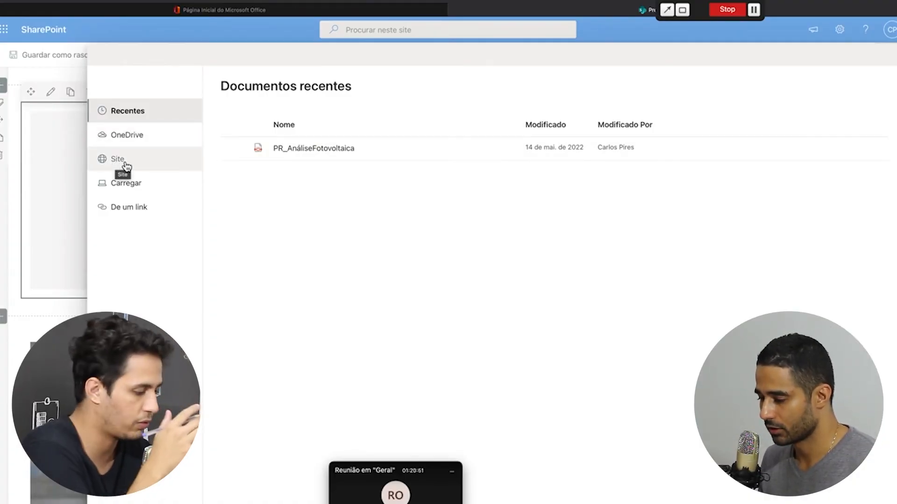
Point the file viewer to Site > Documentos > PR_AnáliseFotovoltaica.pdf
click(125, 164)
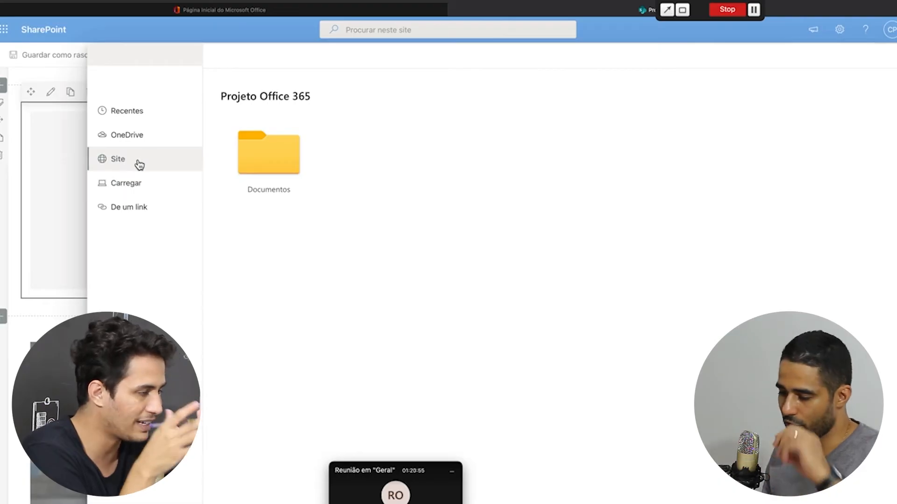
click(249, 172)
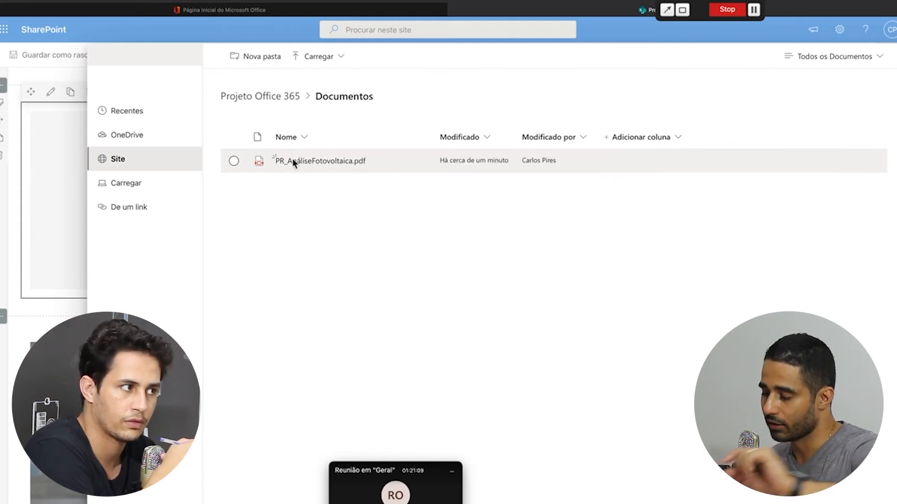
click(233, 161)
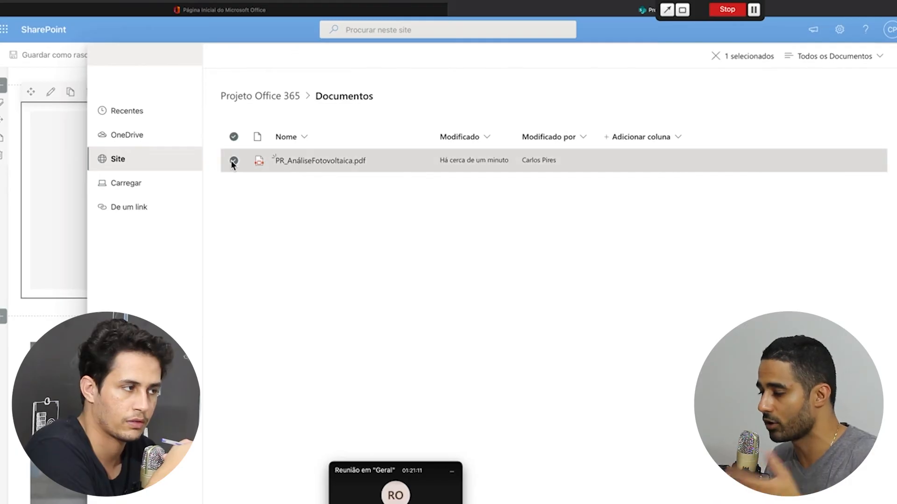
click(794, 497)
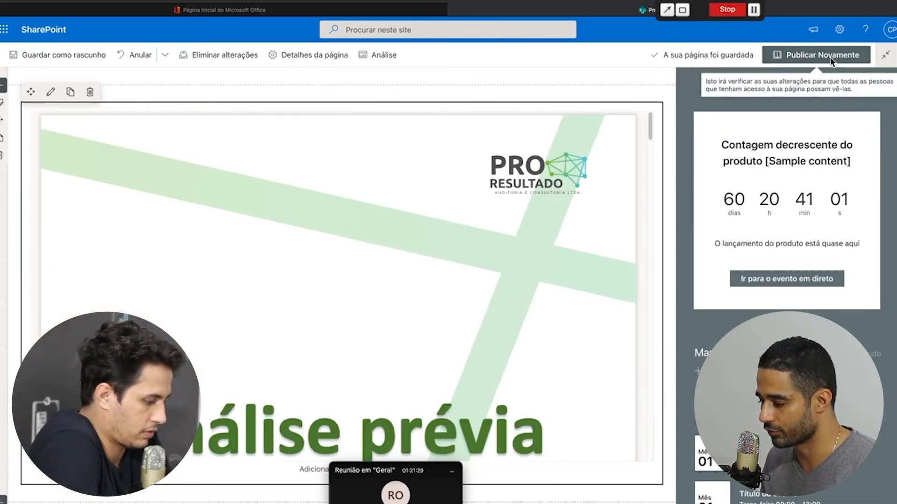
Republish the home page and scroll down to check the embedded PDF viewer
click(830, 60)
click(761, 172)
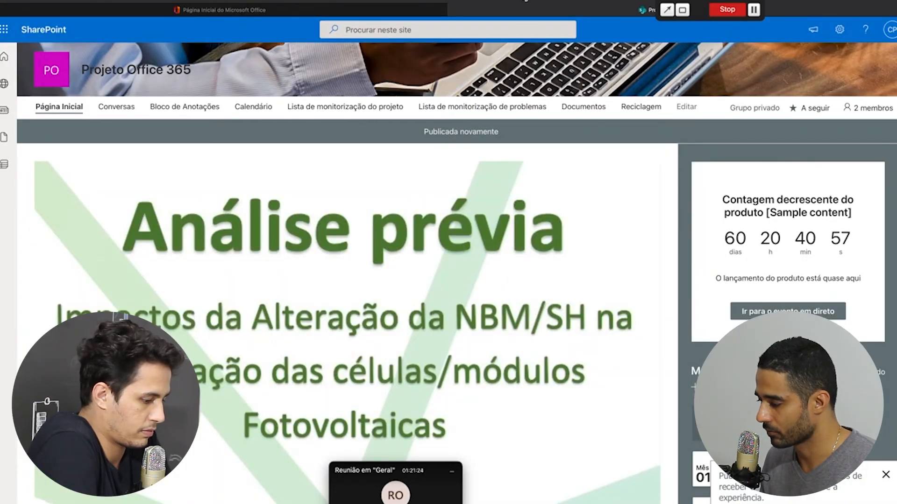
click(525, 0)
key(Escape)
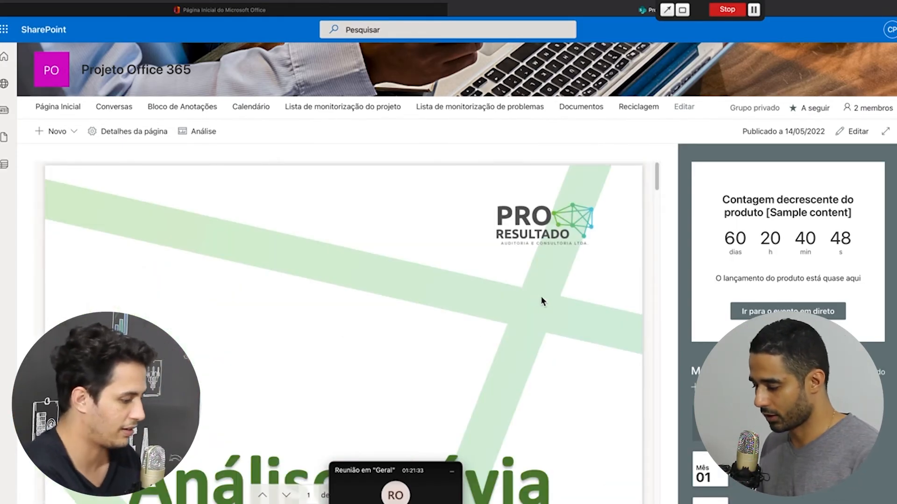
scroll(541, 301, down, 6)
scroll(542, 301, down, 10)
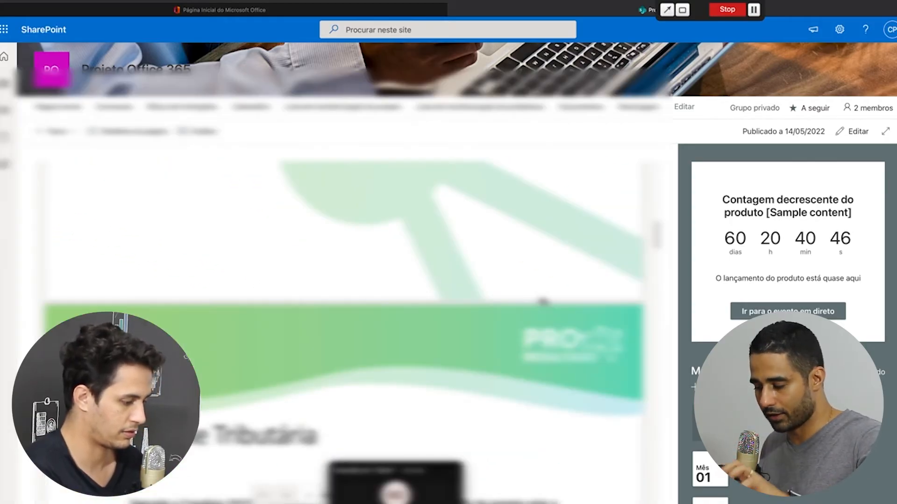
scroll(541, 302, down, 15)
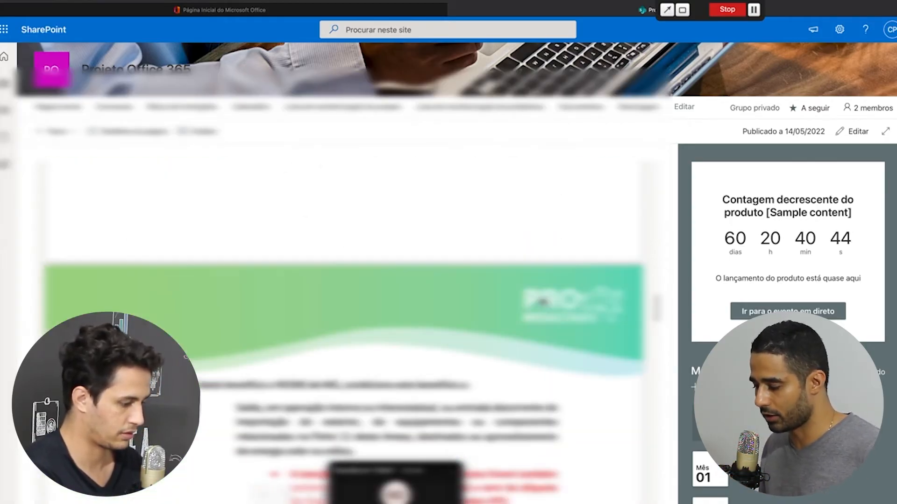
scroll(675, 270, down, 10)
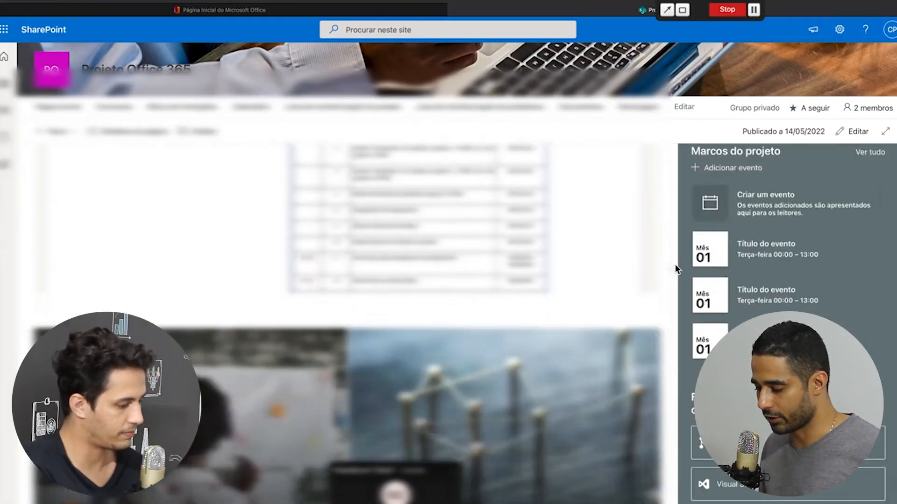
scroll(676, 270, down, 5)
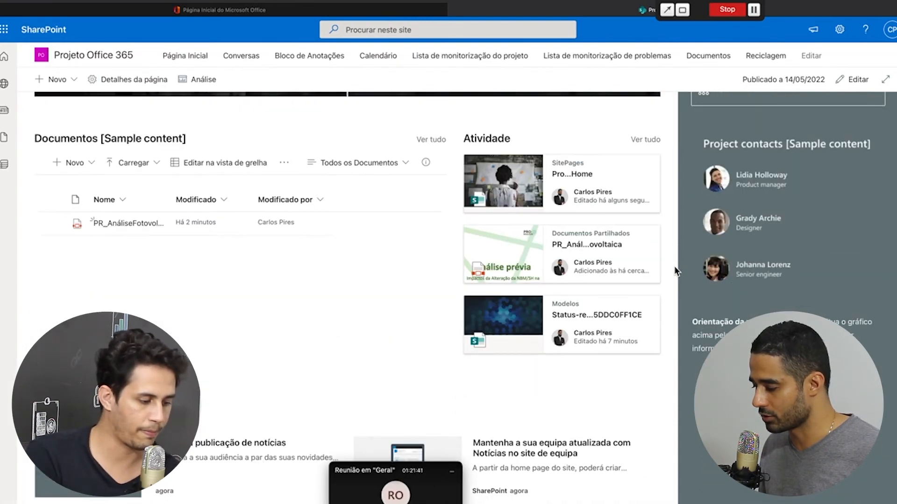
Put the home page back into edit mode, dismissing the section layout choices
click(512, 339)
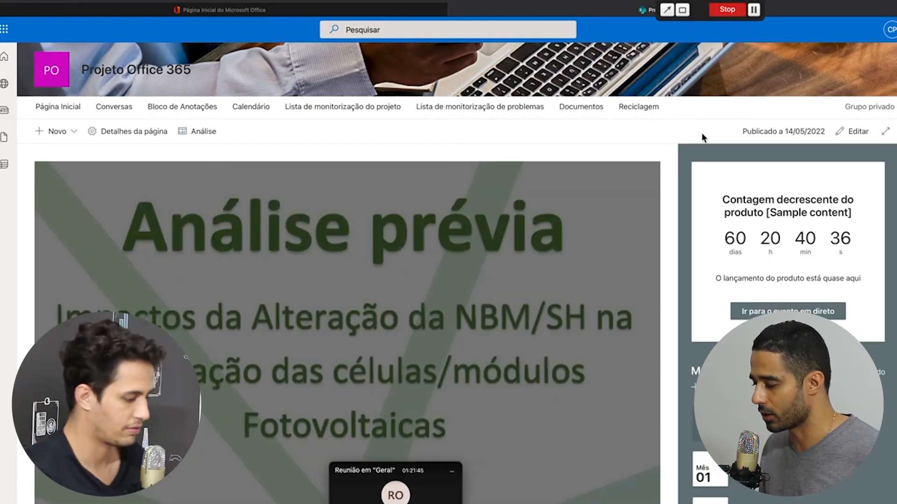
click(857, 132)
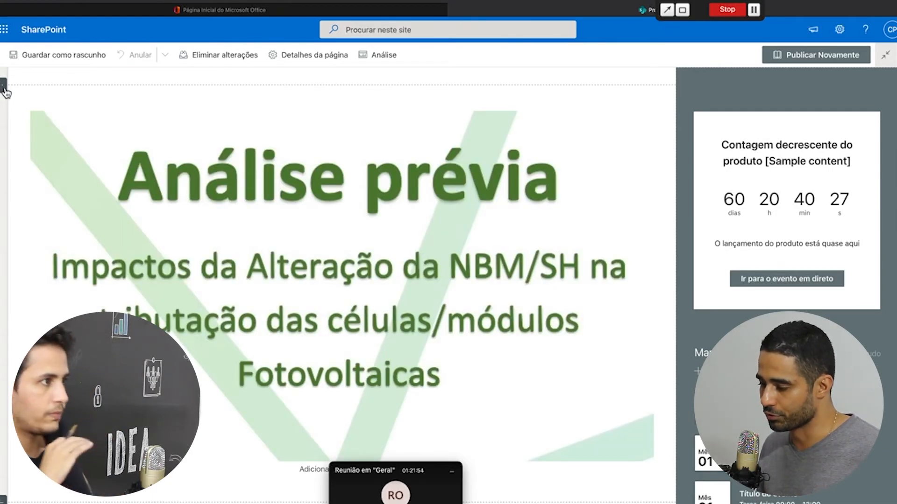
click(5, 92)
click(36, 117)
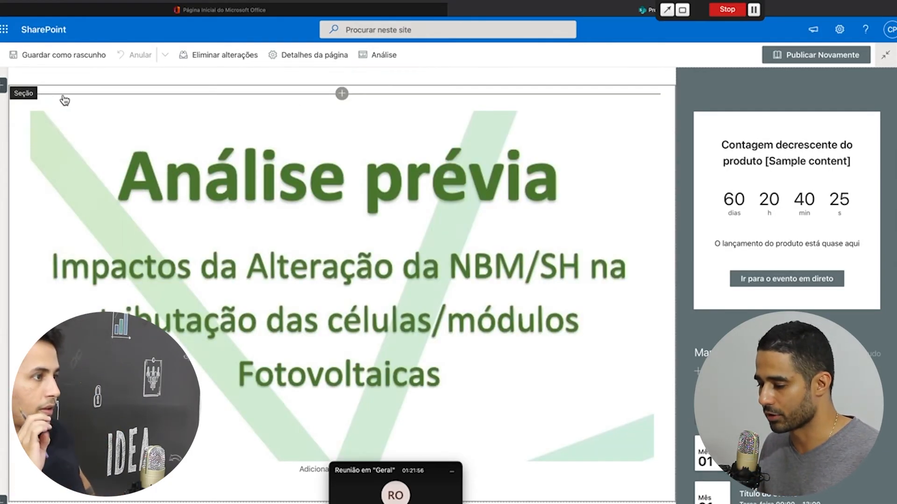
Show the web part toolbox above the PDF viewer and browse its entries
click(342, 94)
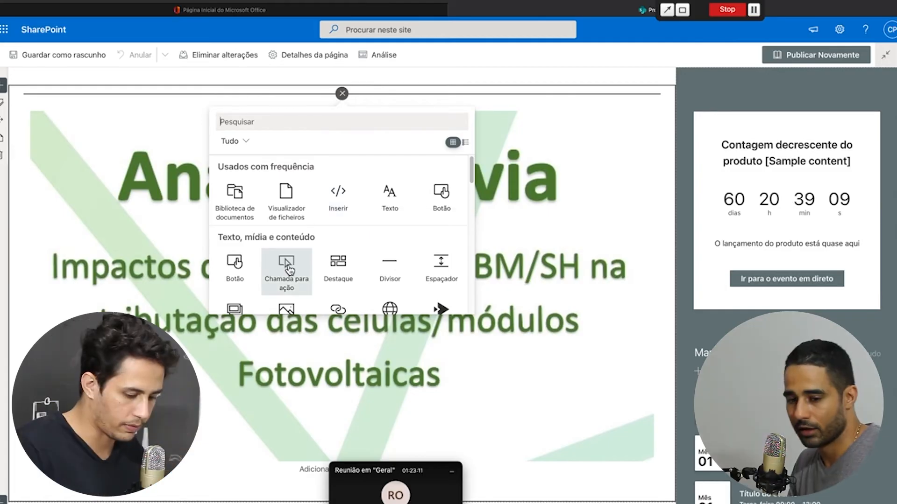
scroll(298, 234, down, 1)
scroll(298, 233, down, 1)
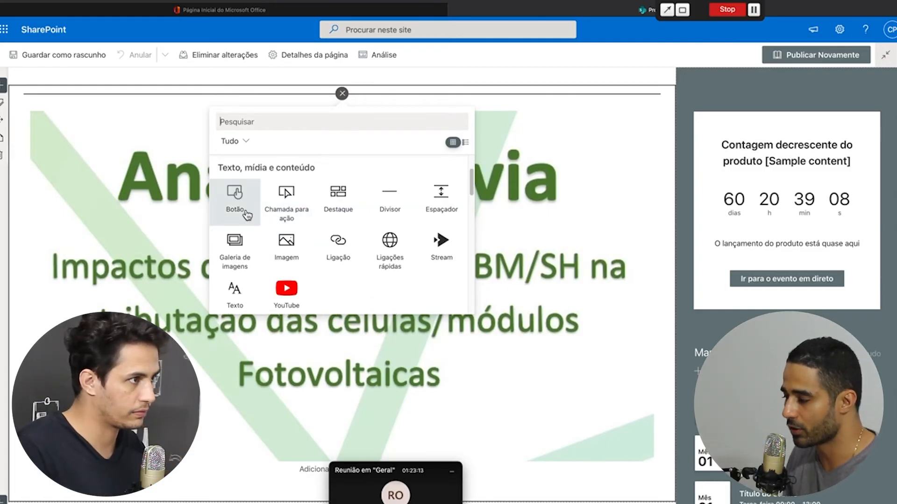
scroll(345, 210, up, 2)
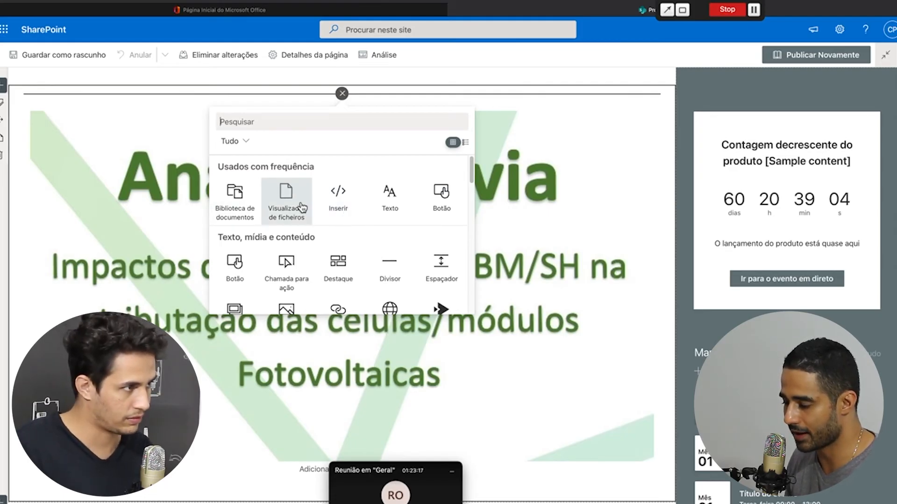
scroll(301, 206, down, 3)
scroll(290, 196, up, 3)
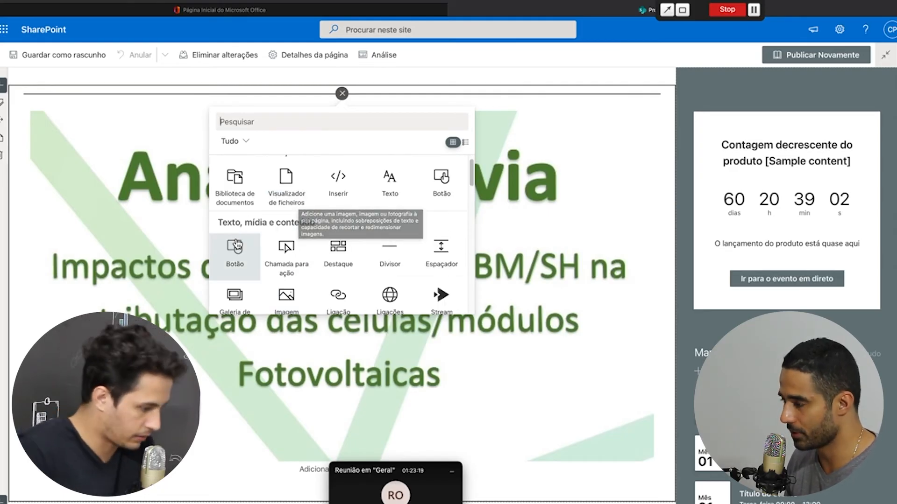
scroll(248, 246, down, 1)
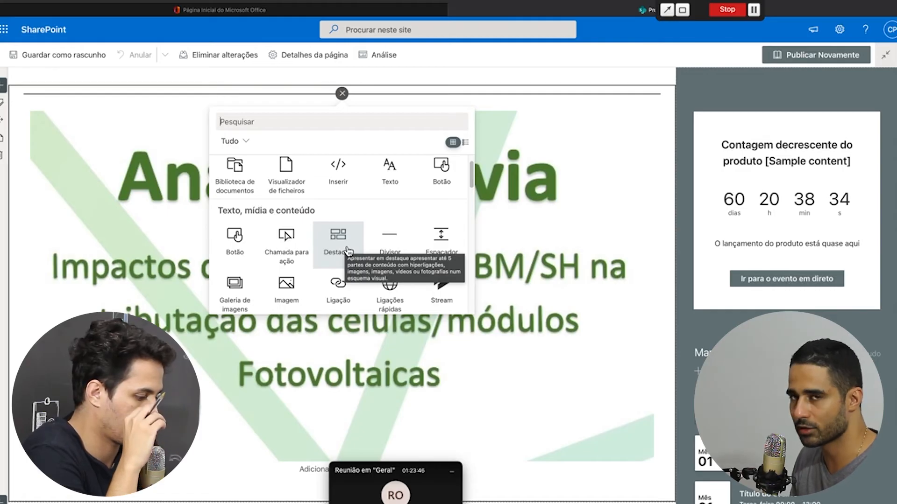
Insert a Destaque web part, leaving its five link tiles empty
click(351, 245)
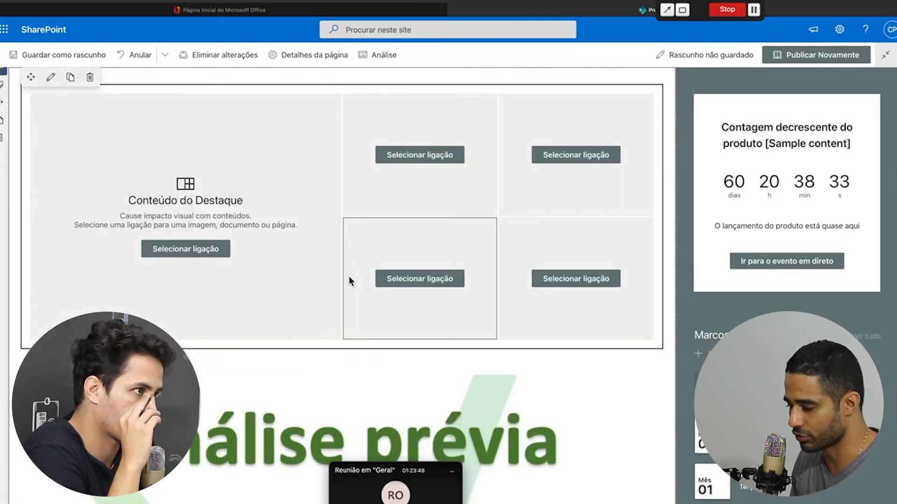
click(411, 284)
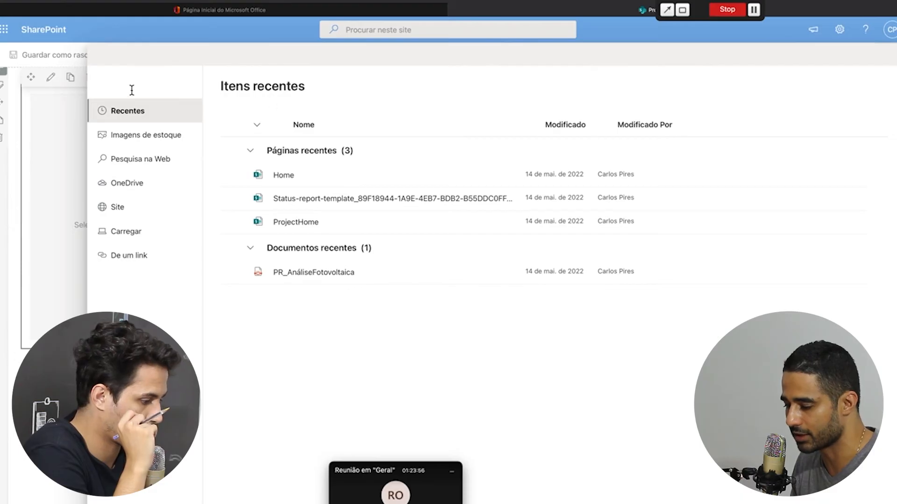
click(66, 134)
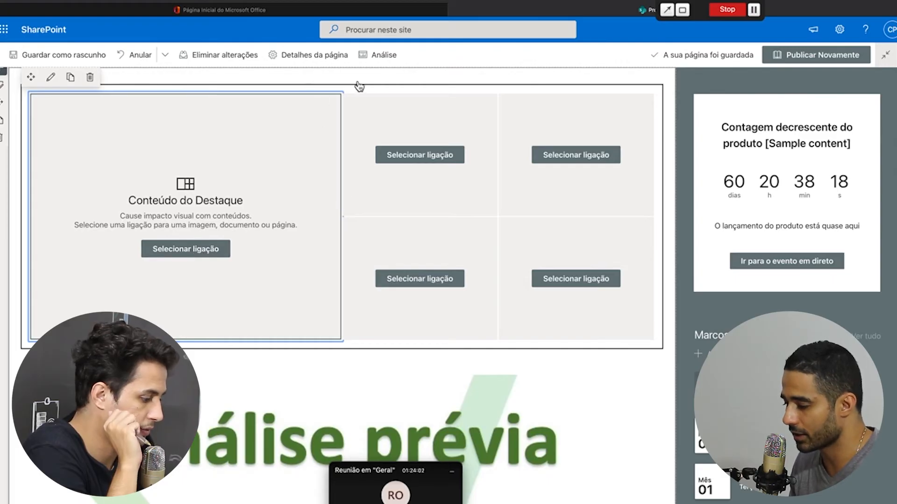
Show the web part toolbox above the Destaque section and scroll through its categories
click(342, 76)
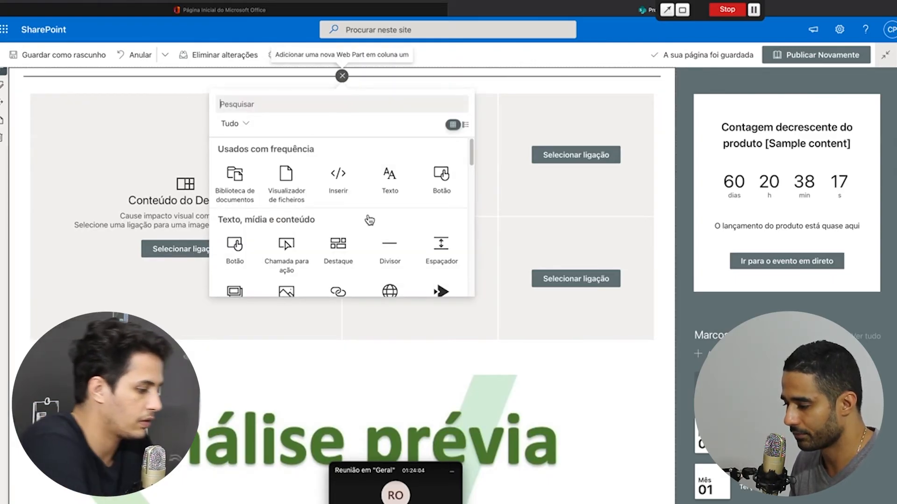
scroll(366, 223, down, 1)
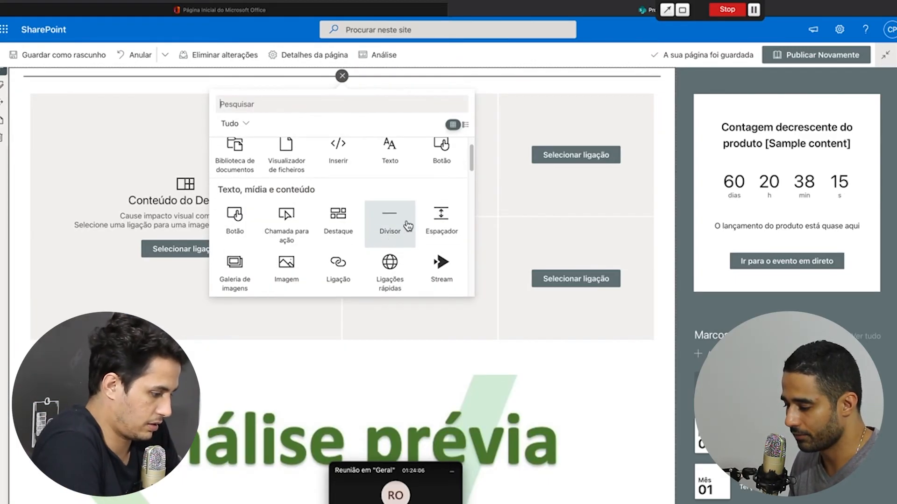
scroll(239, 255, down, 1)
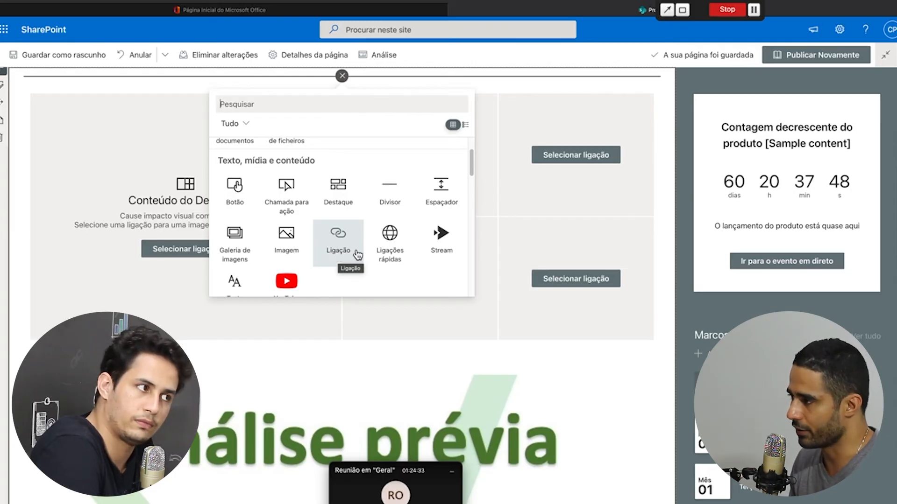
scroll(405, 251, down, 2)
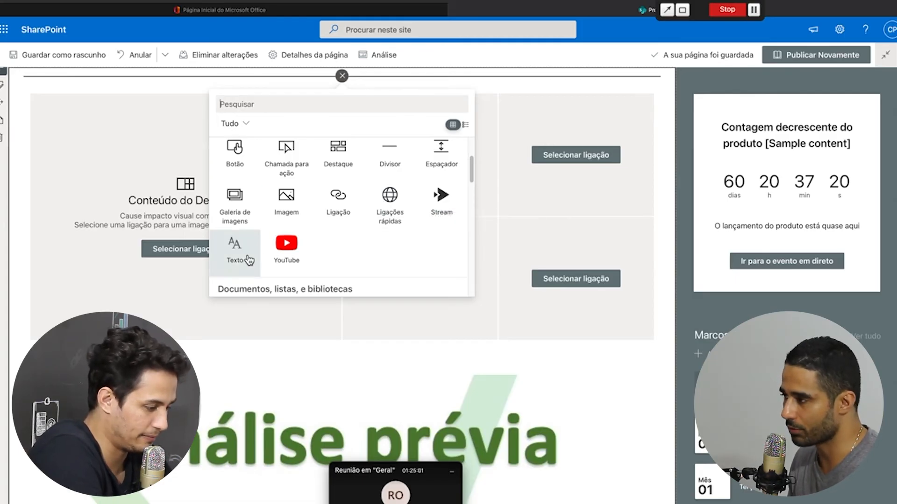
scroll(293, 270, down, 3)
scroll(293, 270, up, 2)
scroll(293, 266, up, 2)
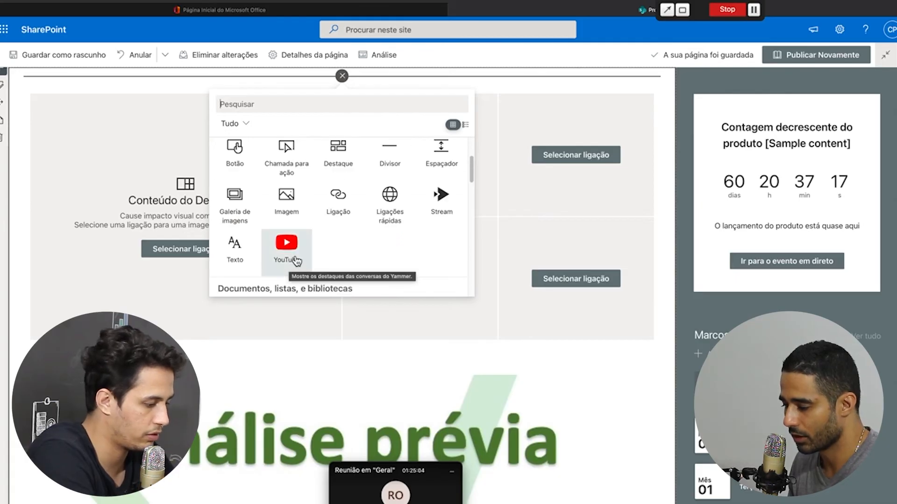
scroll(295, 260, down, 4)
scroll(296, 257, up, 2)
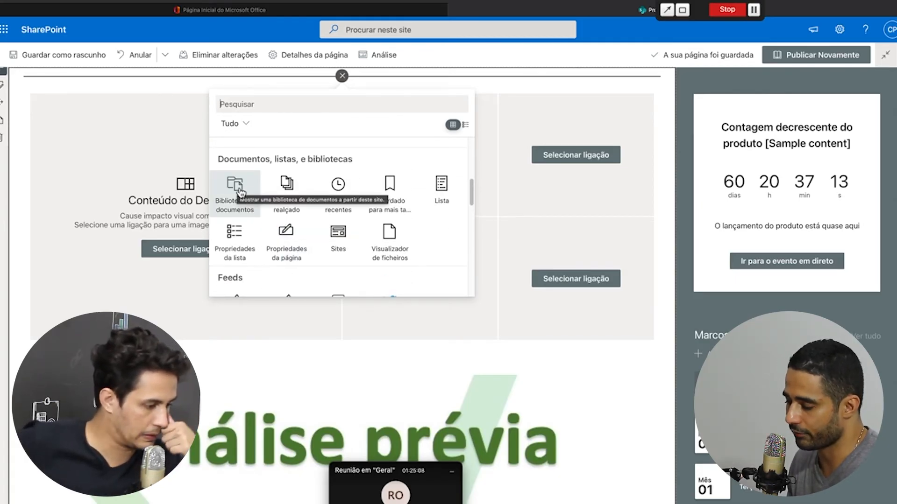
Open the web part toolbox at the insertion point above the Destaque section
scroll(229, 280, down, 1)
scroll(243, 364, down, 12)
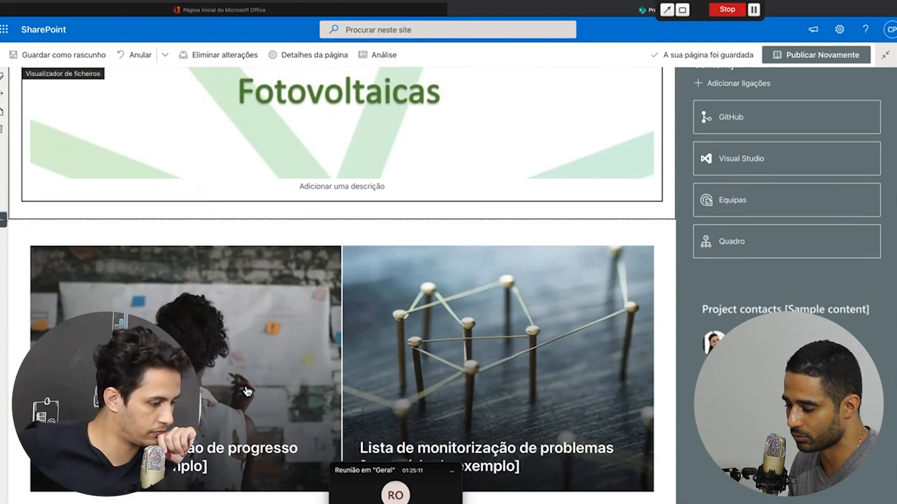
scroll(246, 388, down, 3)
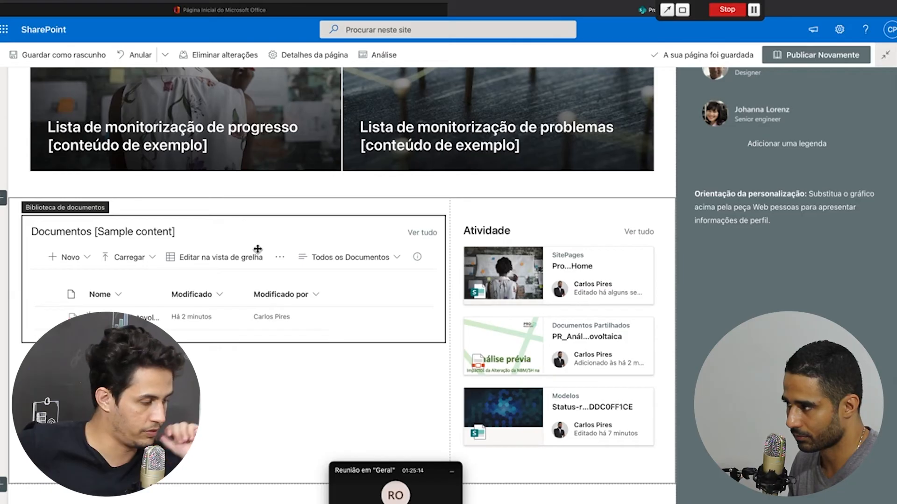
scroll(257, 251, up, 7)
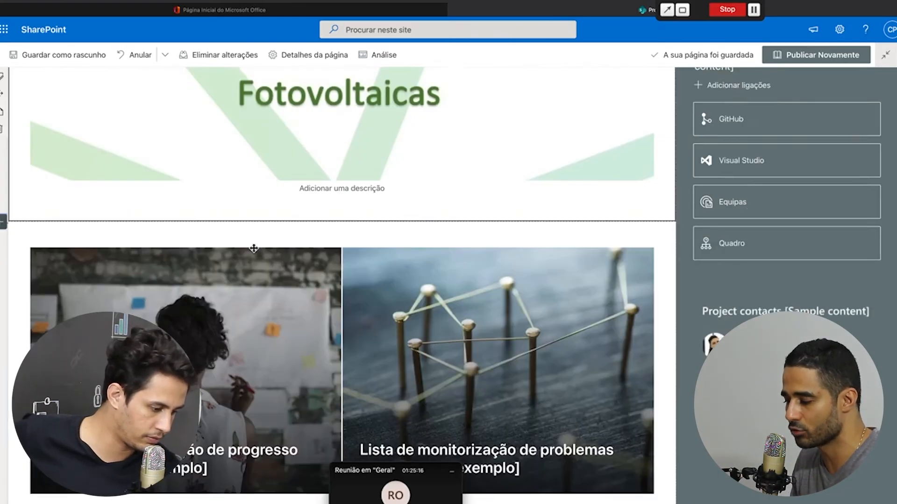
scroll(263, 235, up, 8)
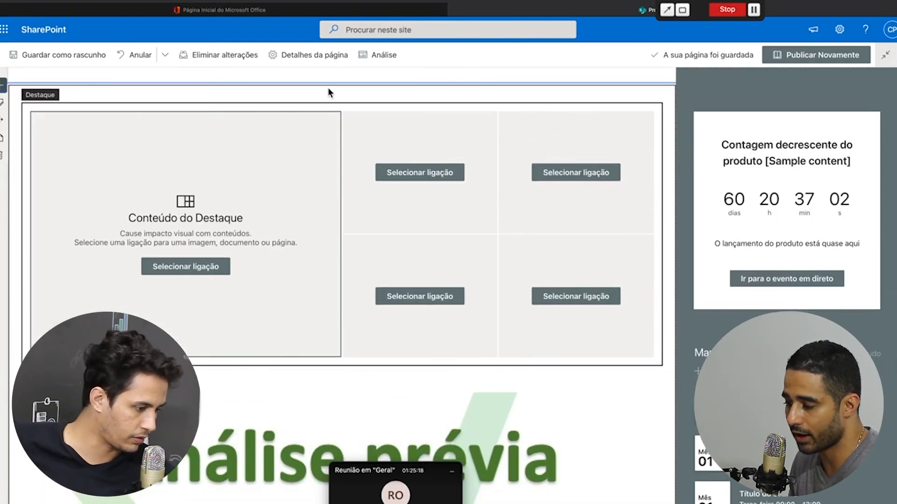
click(342, 94)
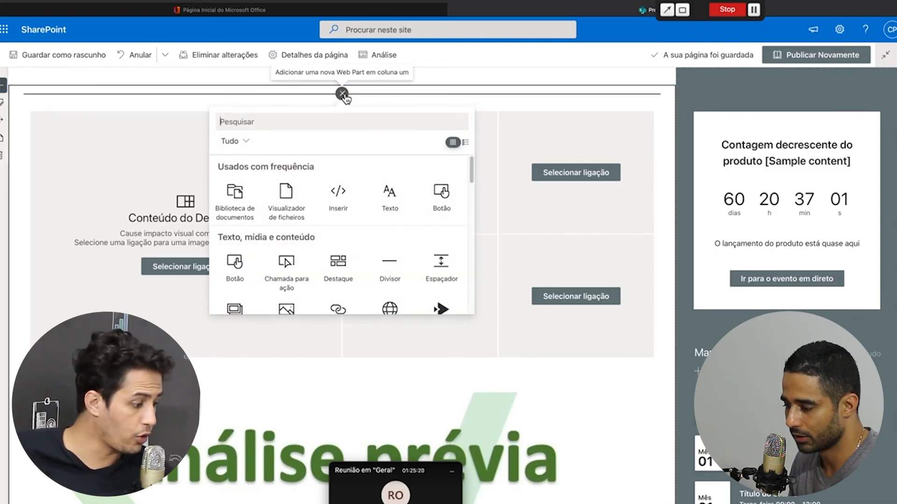
scroll(322, 194, down, 4)
scroll(321, 186, down, 5)
scroll(346, 96, up, 10)
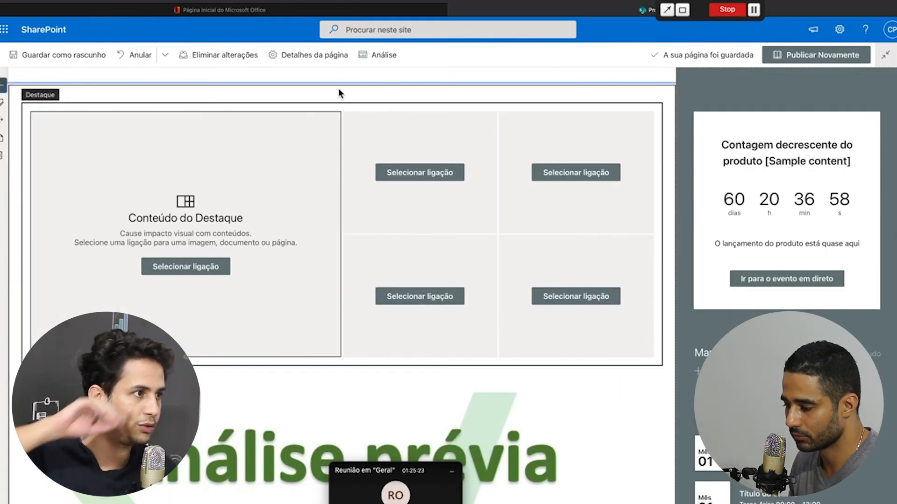
click(342, 93)
scroll(340, 88, down, 4)
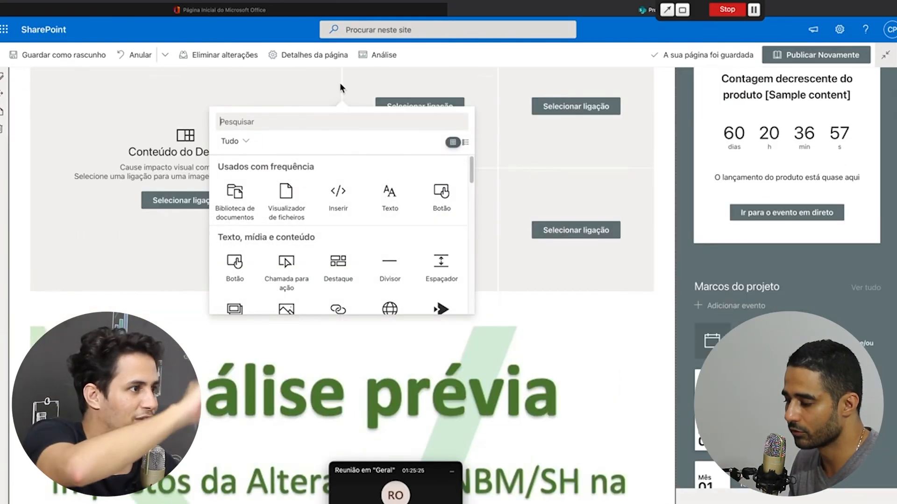
scroll(340, 87, up, 4)
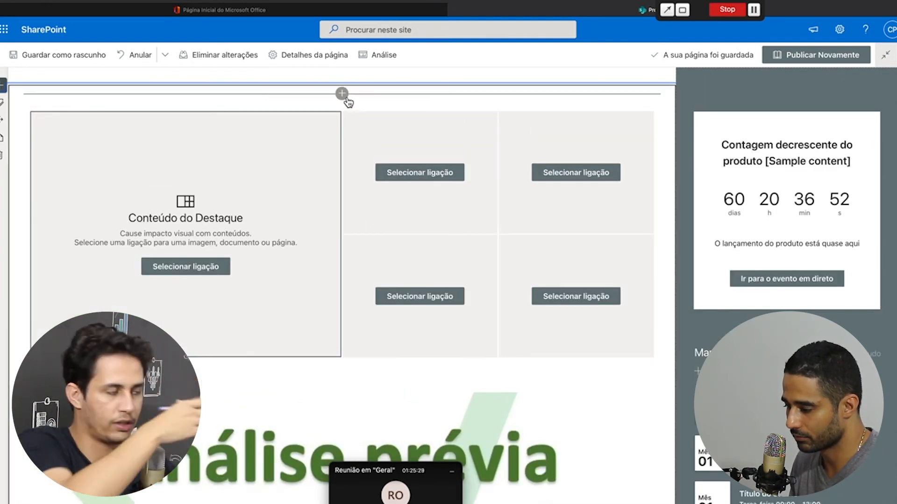
click(346, 98)
Add the Inserir embed web part from the Avançado group and open a new Safari tab
drag(471, 170, 475, 214)
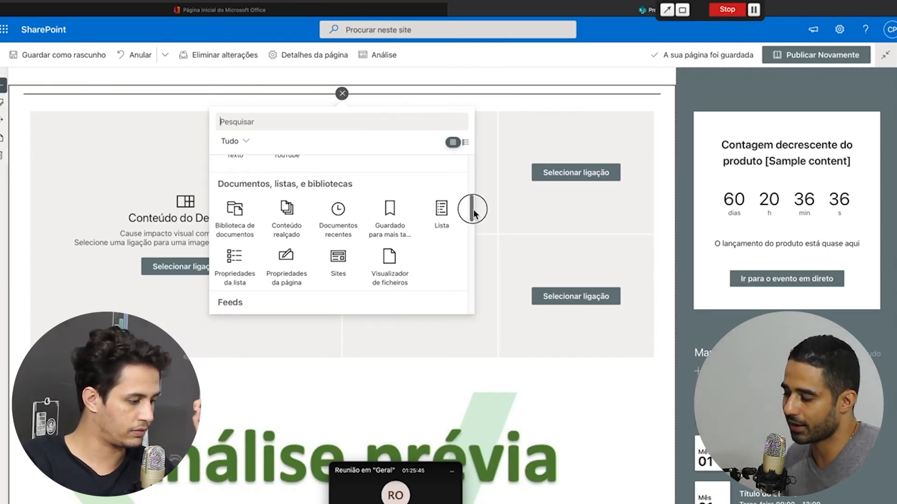
scroll(473, 214, down, 1)
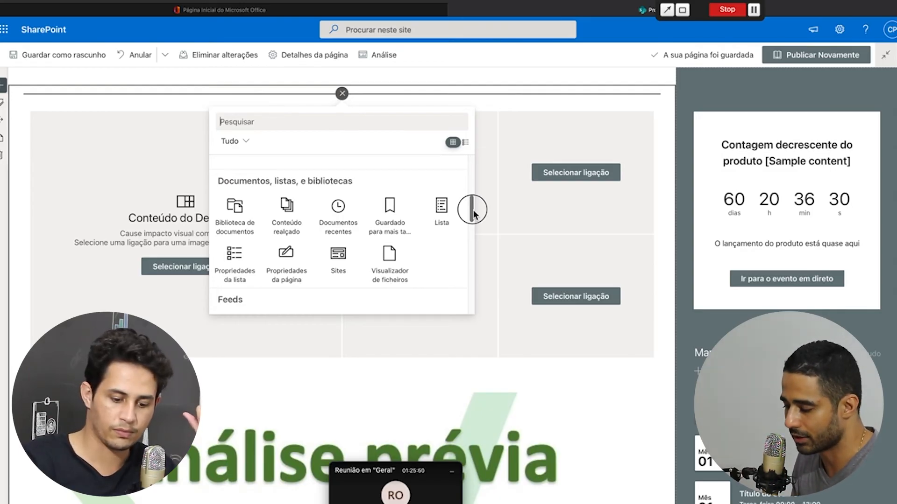
drag(473, 214, 473, 218)
scroll(473, 218, down, 1)
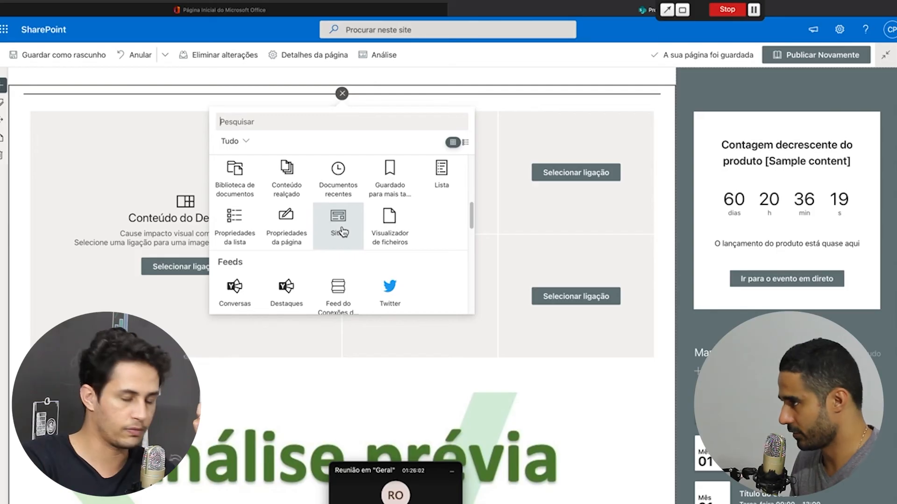
scroll(342, 232, down, 1)
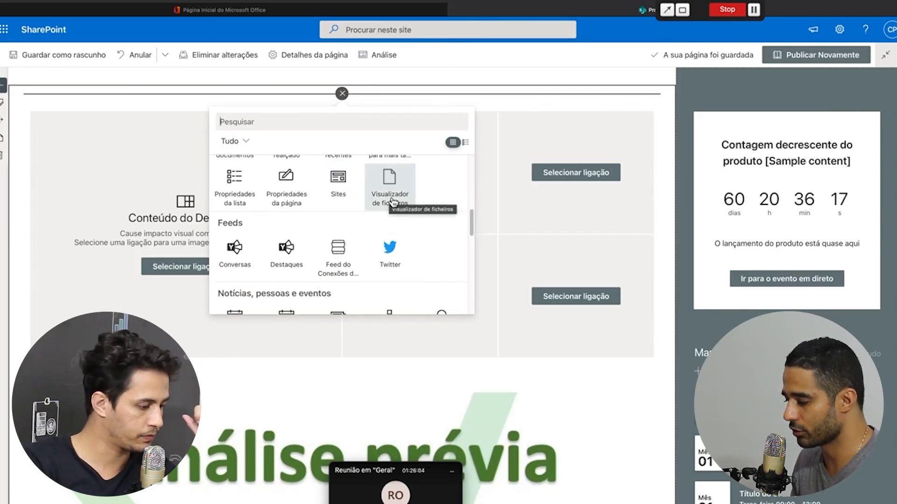
scroll(392, 202, down, 1)
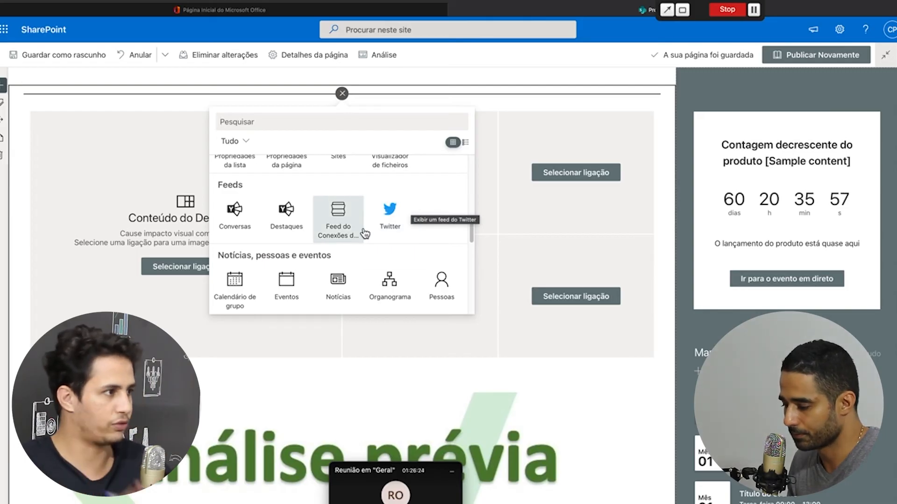
scroll(345, 266, down, 2)
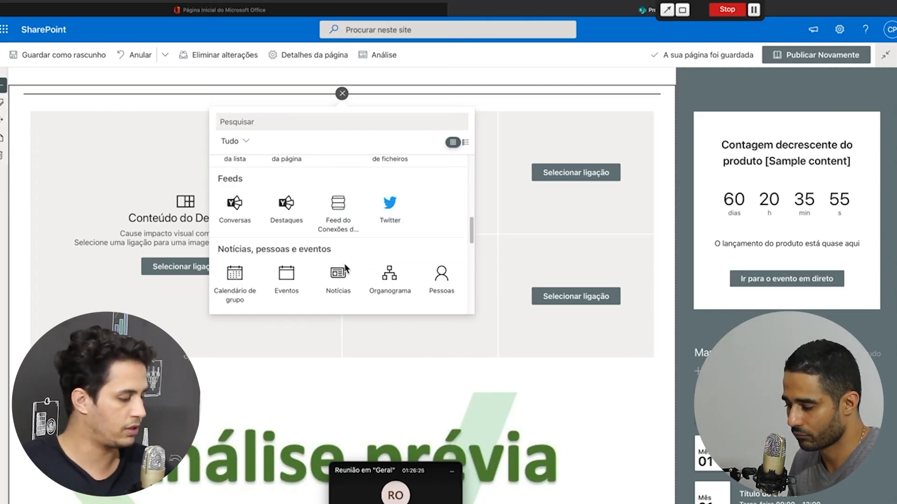
scroll(346, 270, down, 2)
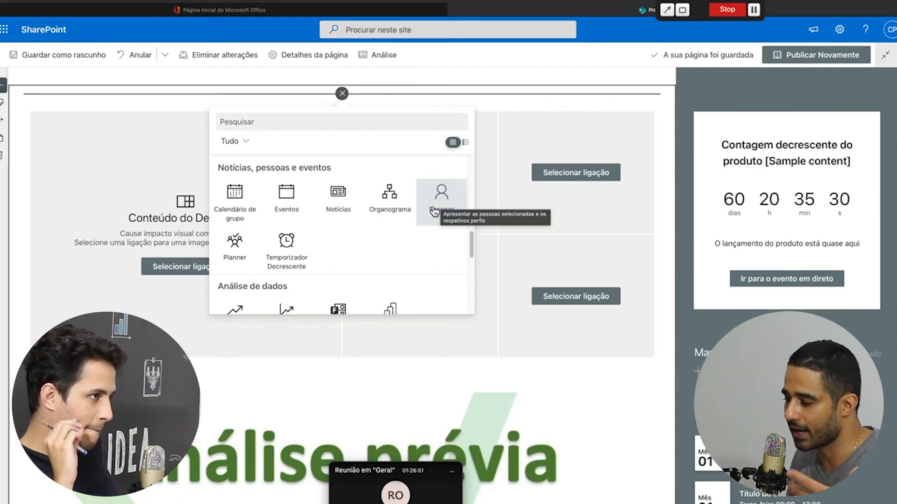
scroll(334, 191, down, 3)
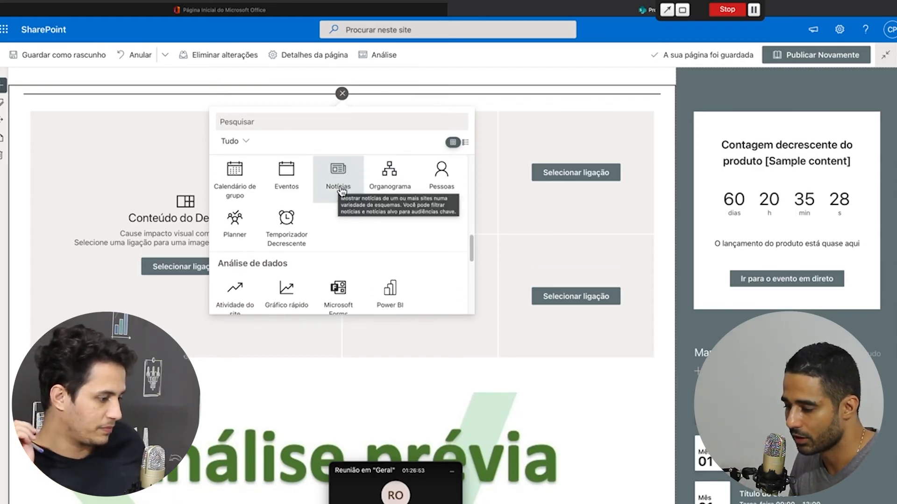
scroll(341, 191, up, 1)
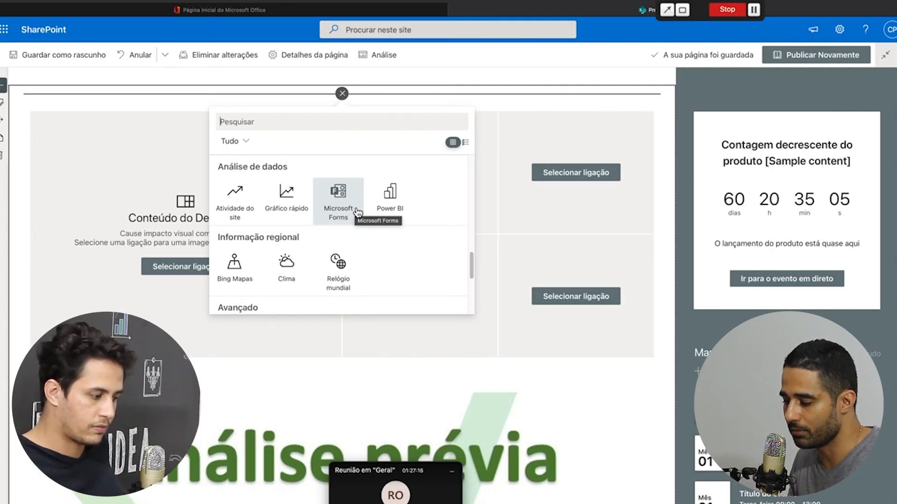
scroll(355, 220, down, 5)
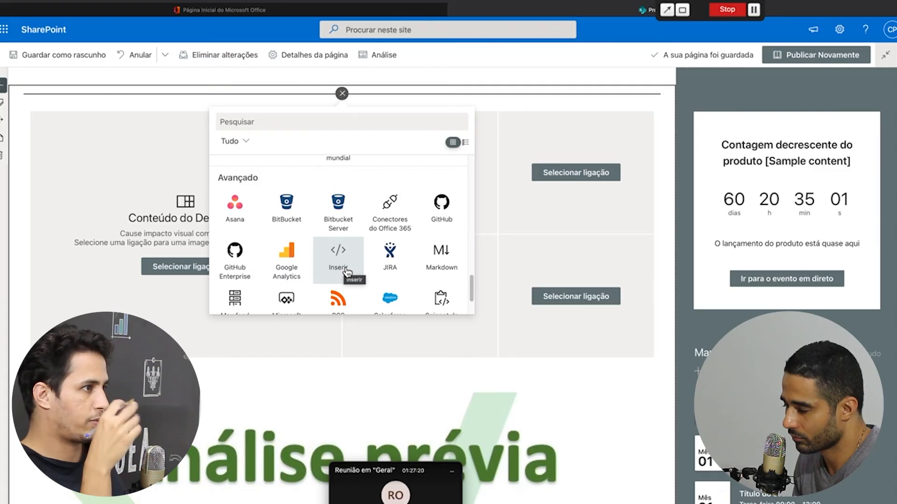
scroll(346, 272, down, 2)
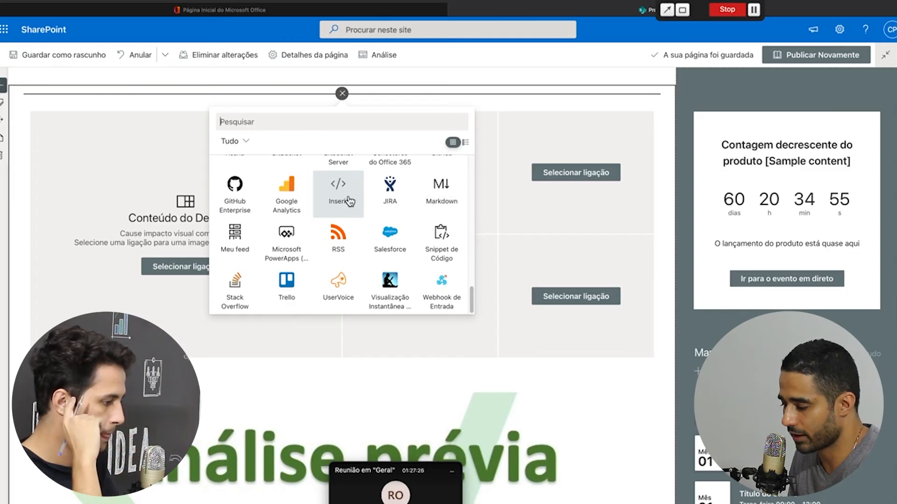
click(349, 199)
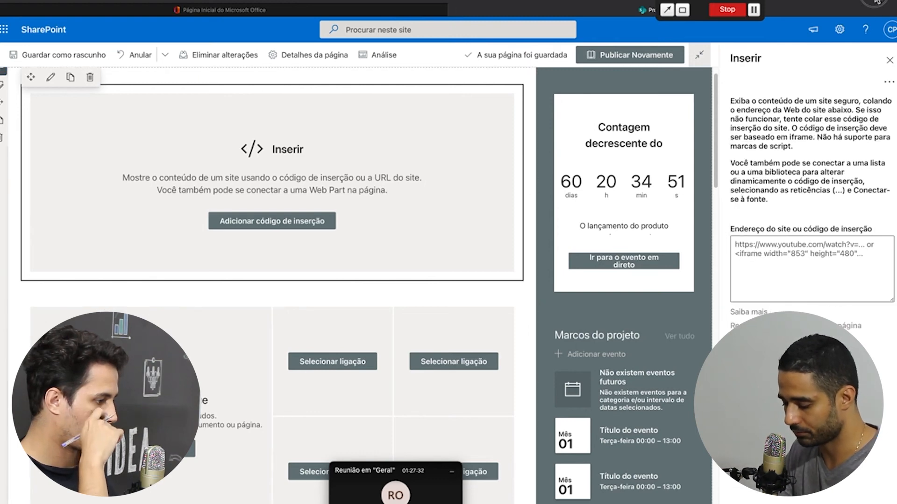
key(super+t)
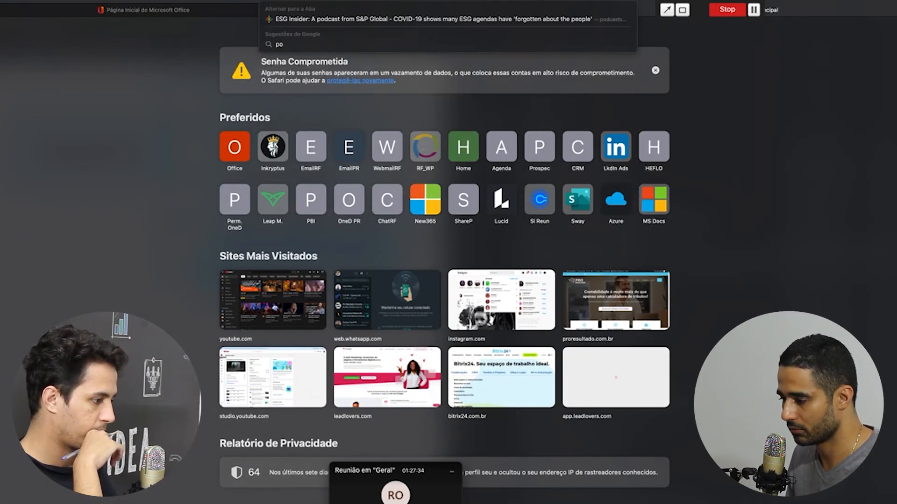
Go to the Power BI website from Safari's address bar and sign in with Entrar
text(powe)
key(Return)
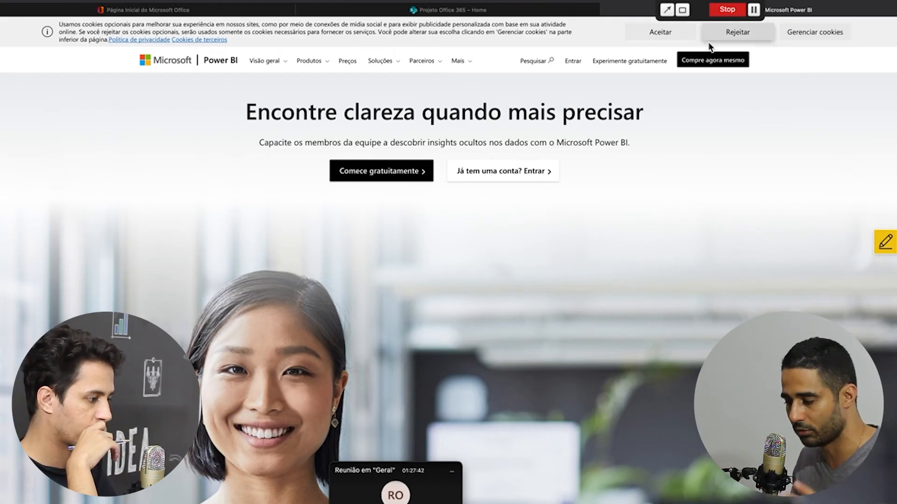
click(571, 65)
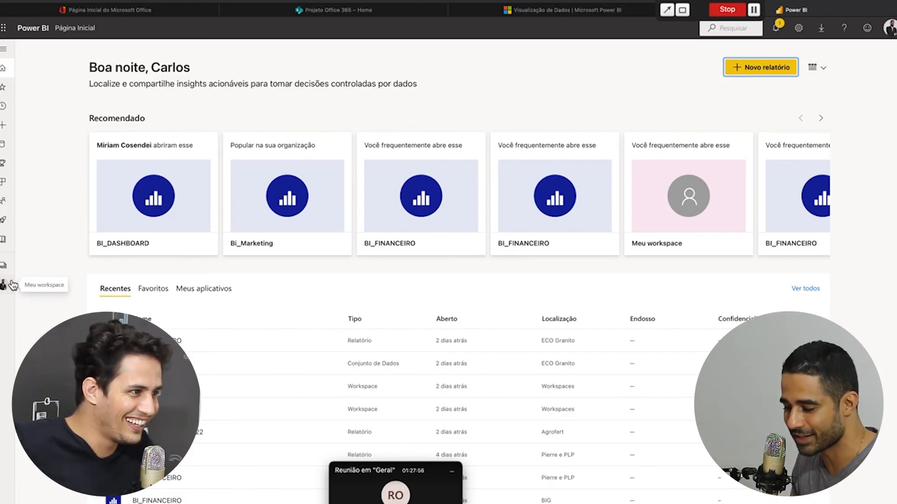
From Meu workspace, open the July 2018 dataset's details and its AGV_BI_17jul2018 report
click(5, 286)
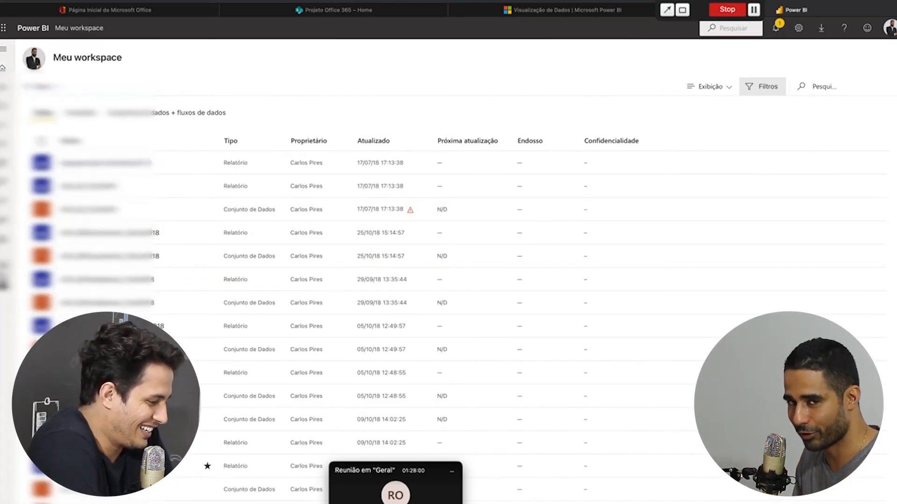
click(3, 265)
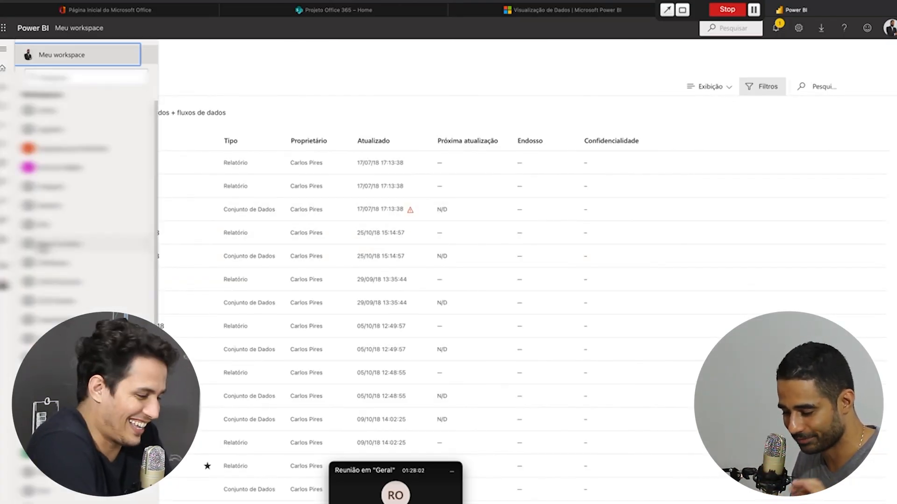
scroll(60, 253, down, 5)
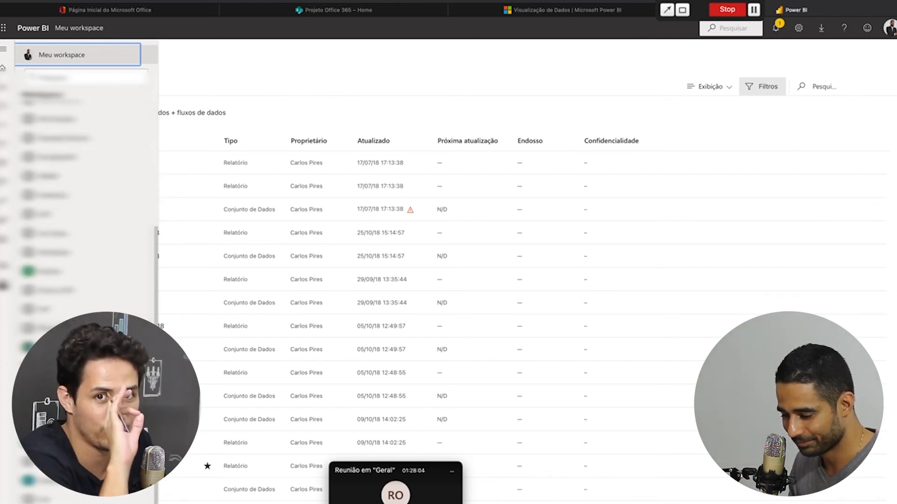
scroll(60, 253, up, 3)
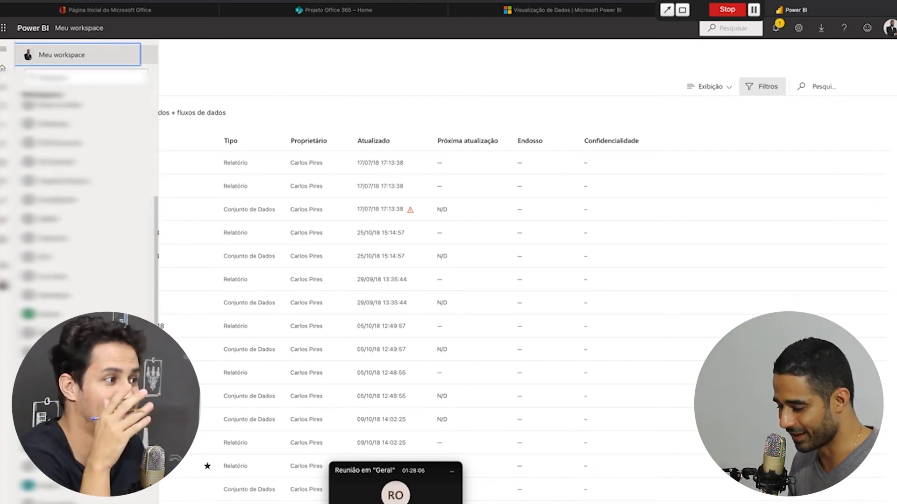
scroll(60, 252, down, 3)
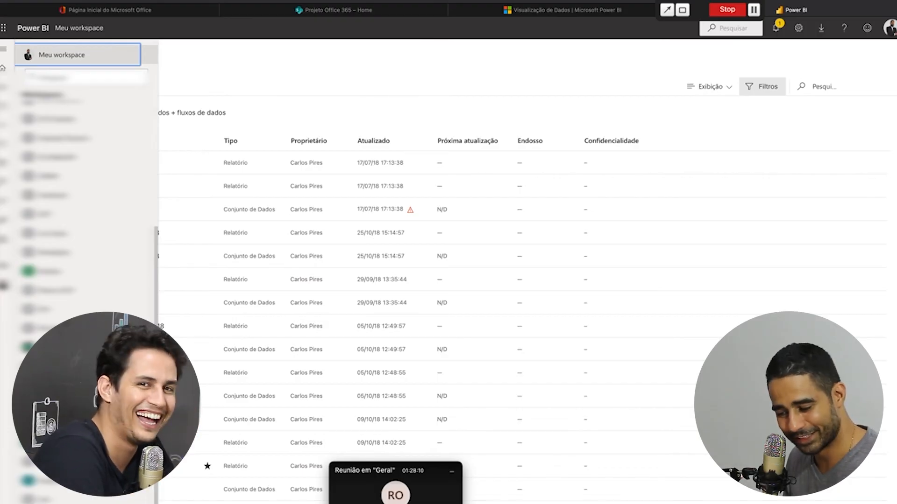
scroll(60, 253, up, 5)
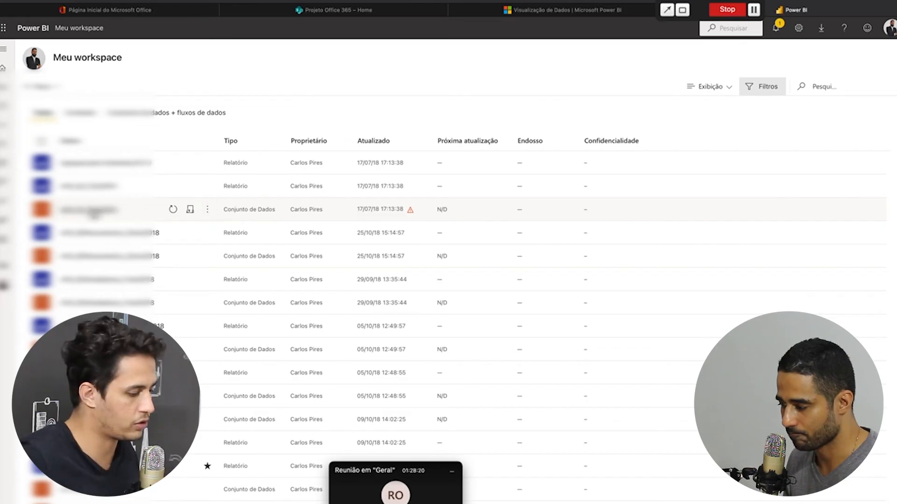
click(201, 214)
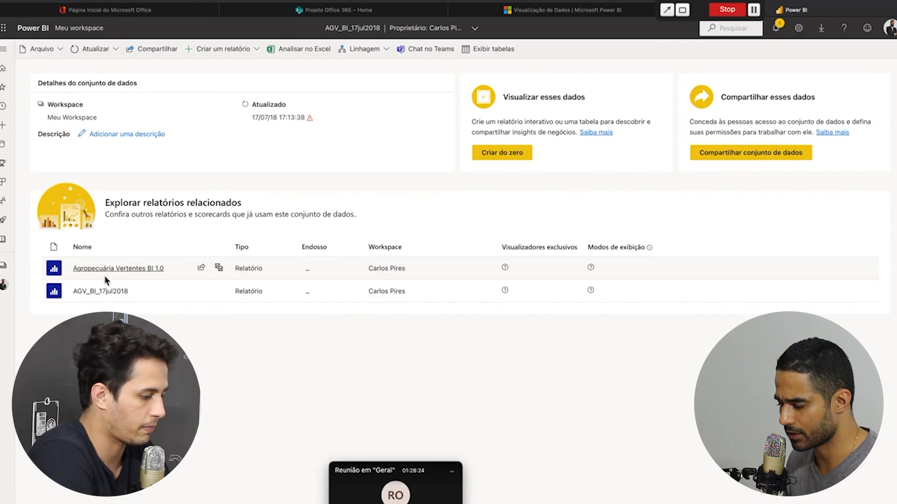
click(100, 292)
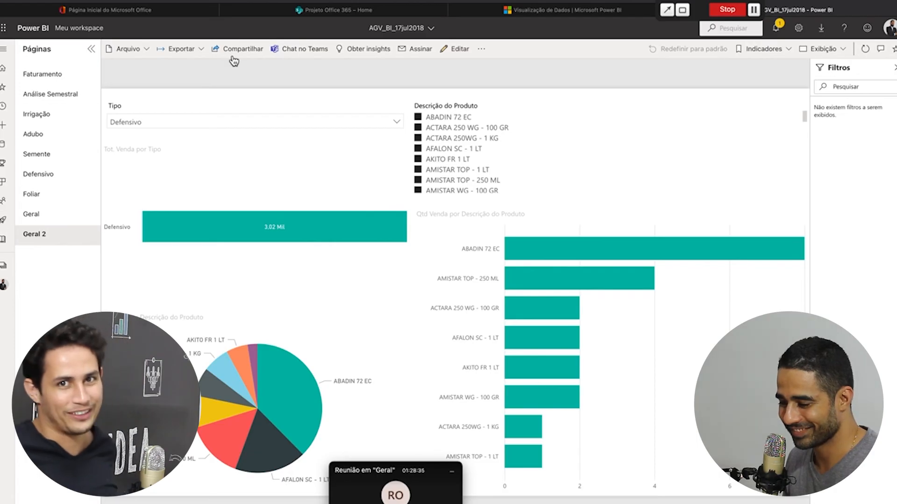
Show the Irrigação page and open Arquivo > Inserir relatório > Site ou portal embed code
click(51, 80)
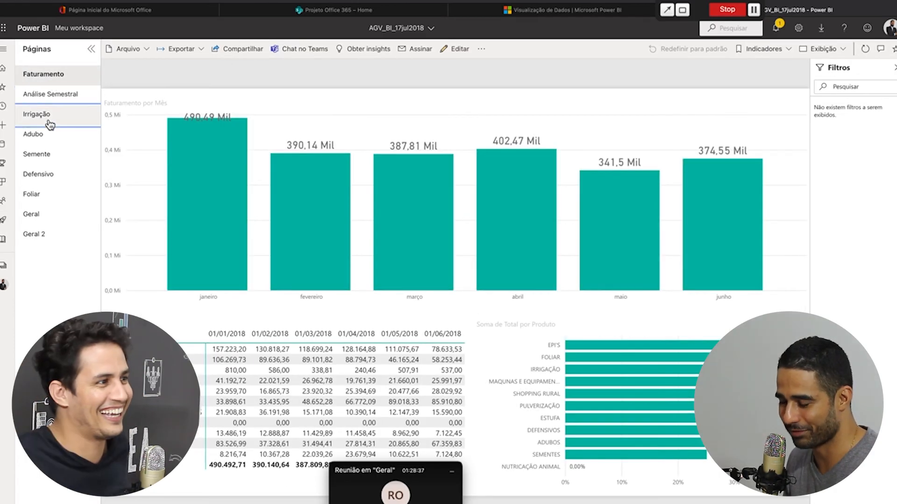
click(46, 117)
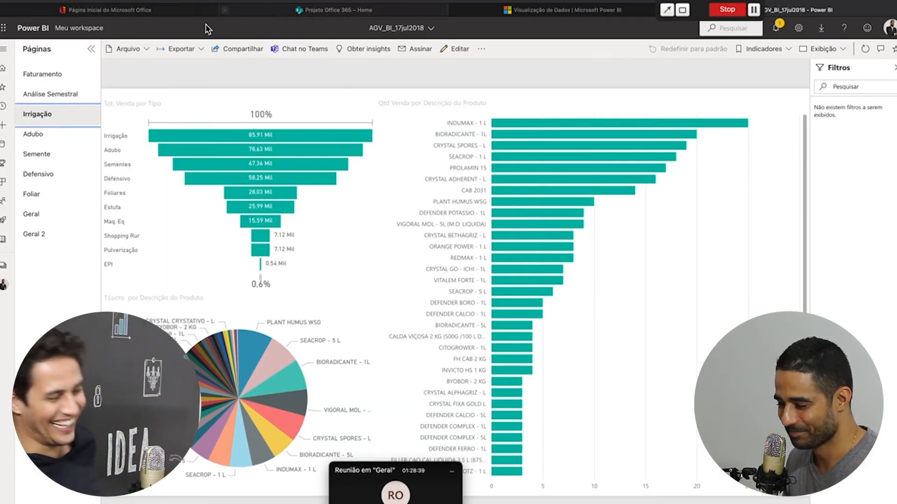
click(136, 49)
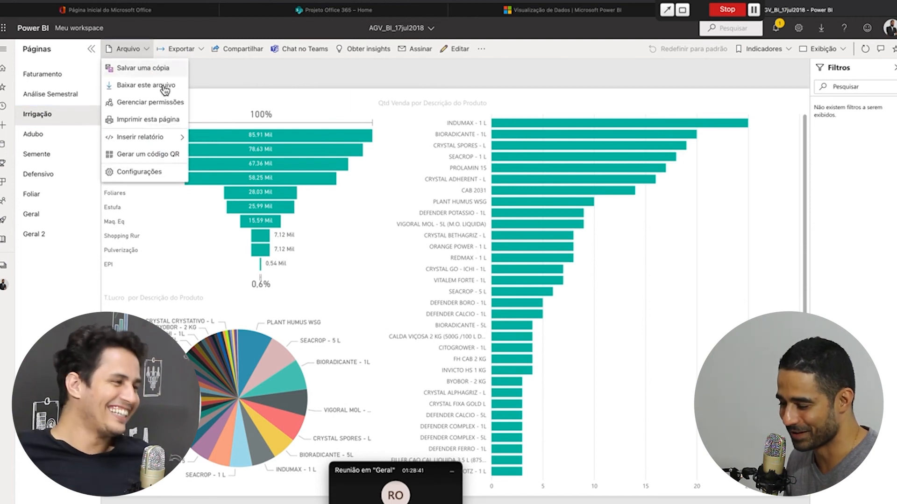
mouse_move(168, 140)
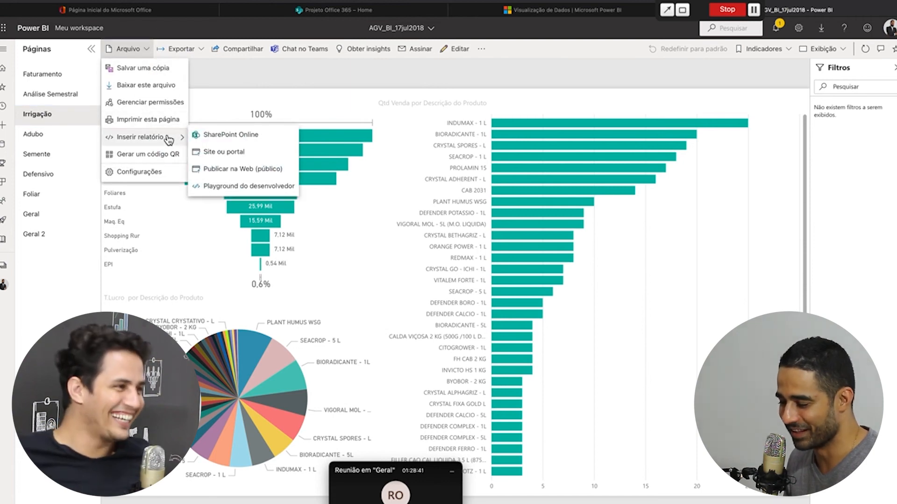
click(251, 169)
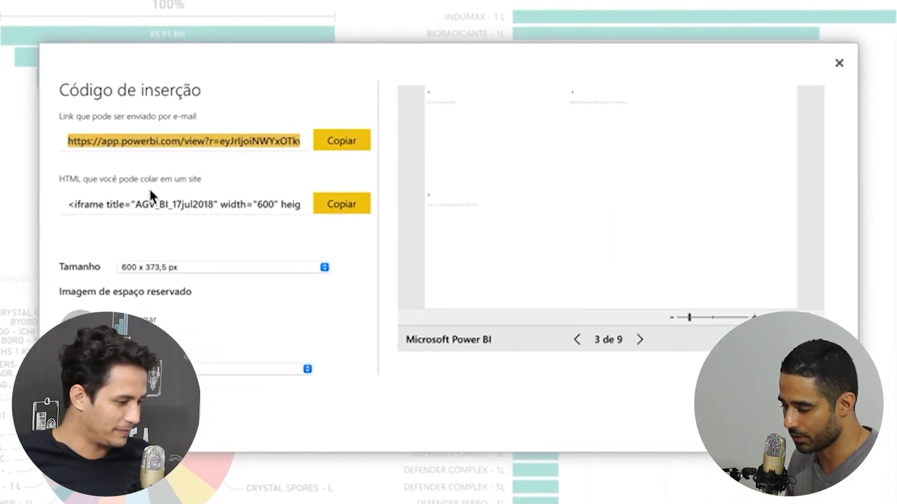
Choose the 600 x 486 px embed size and copy the report's iframe HTML
click(202, 268)
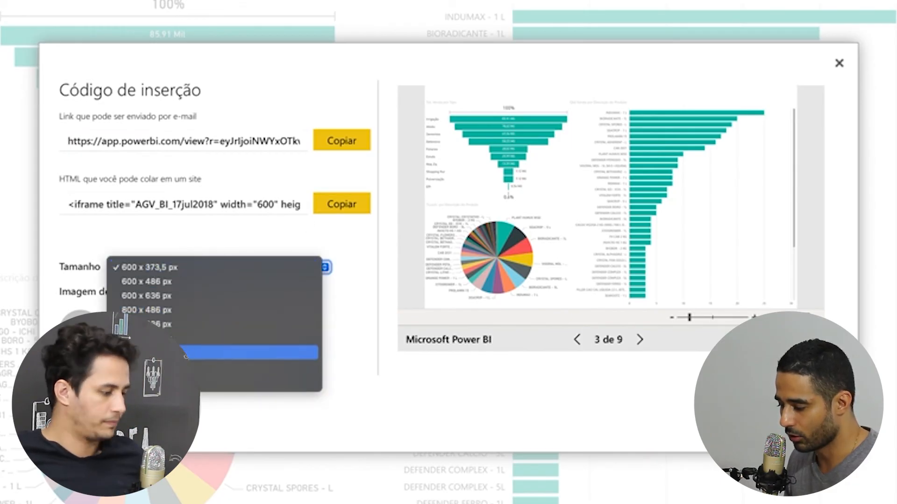
click(187, 354)
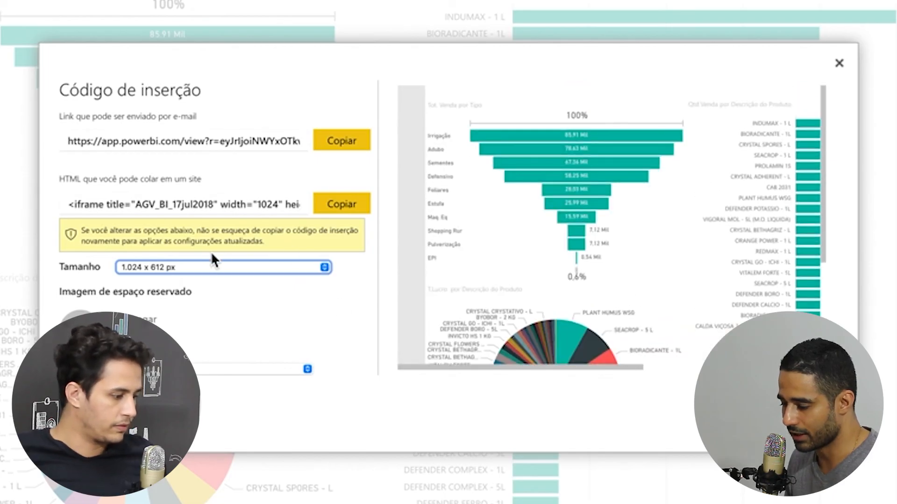
click(208, 267)
click(192, 221)
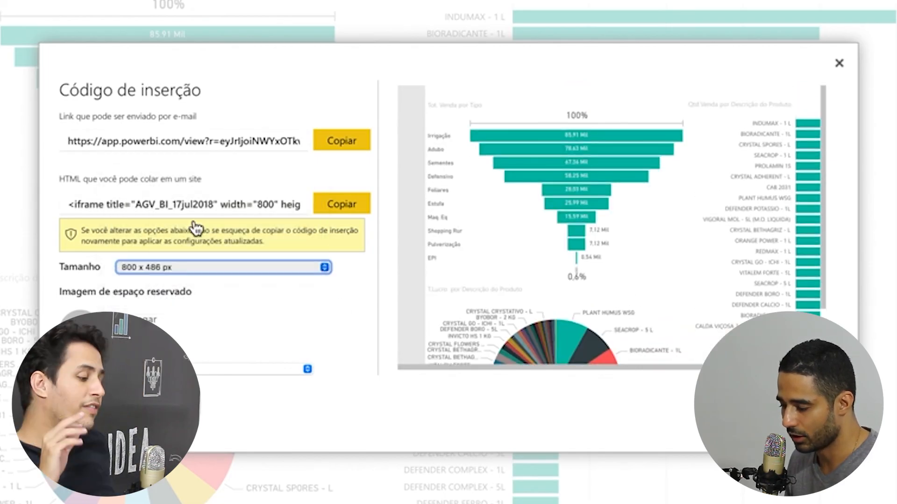
click(206, 268)
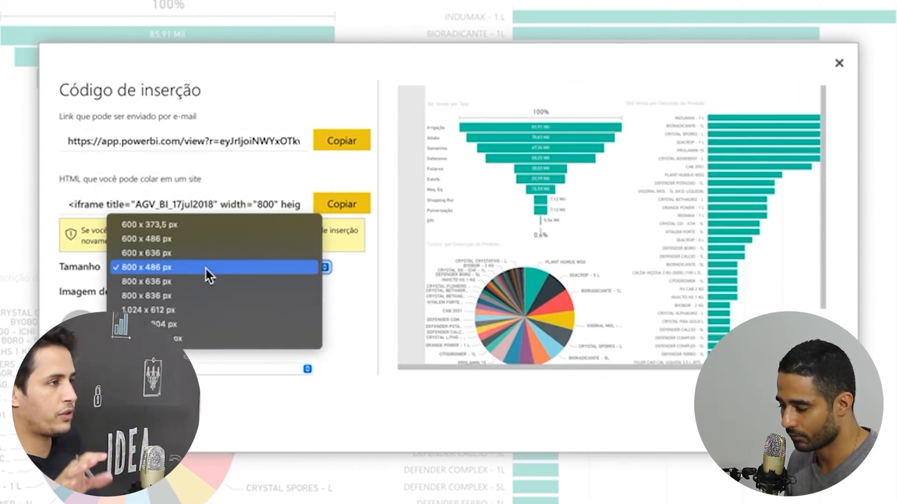
click(180, 238)
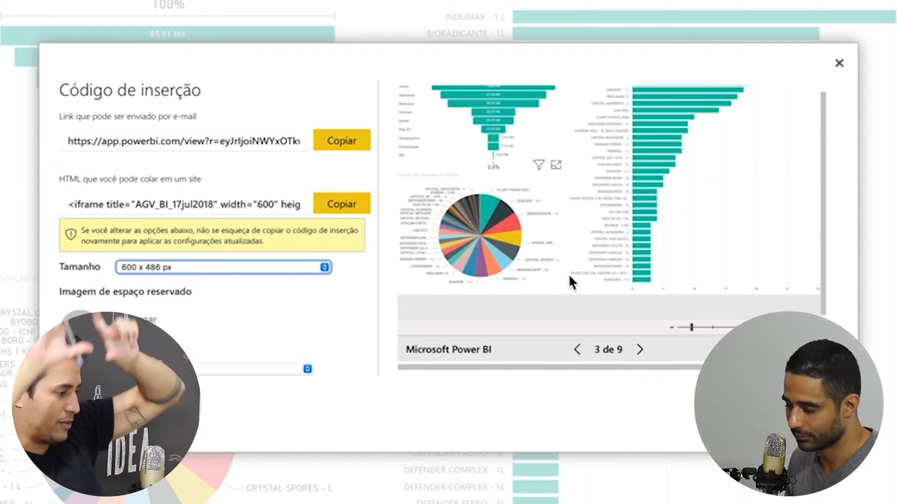
click(206, 268)
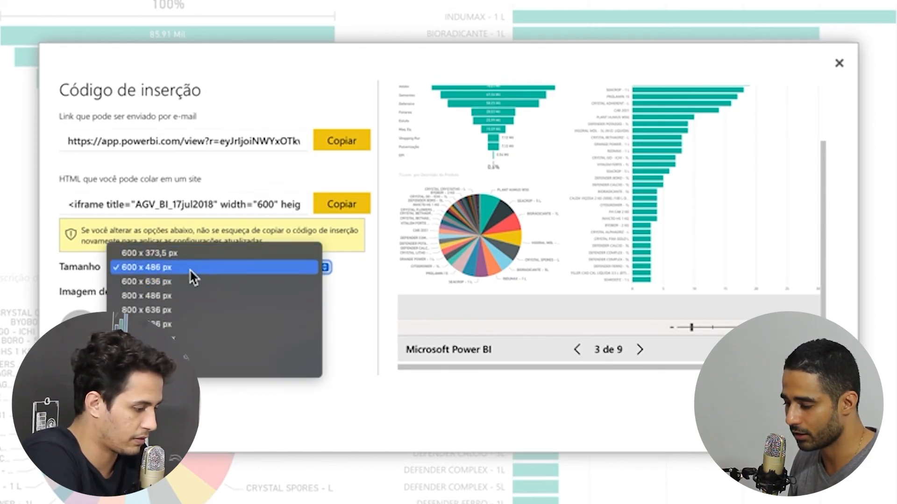
click(414, 394)
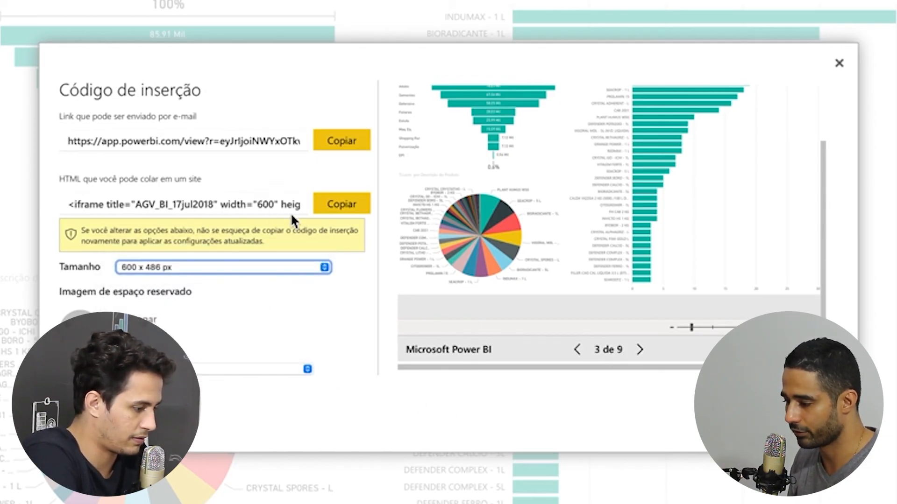
click(340, 205)
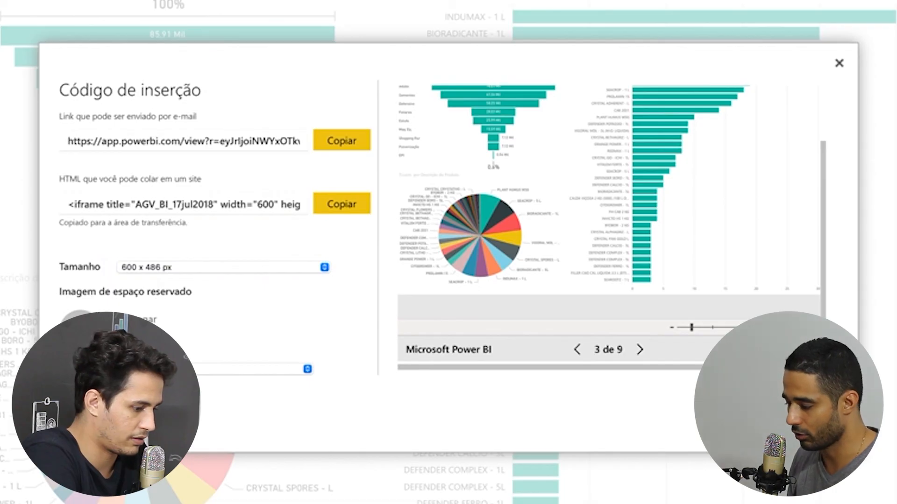
click(364, 12)
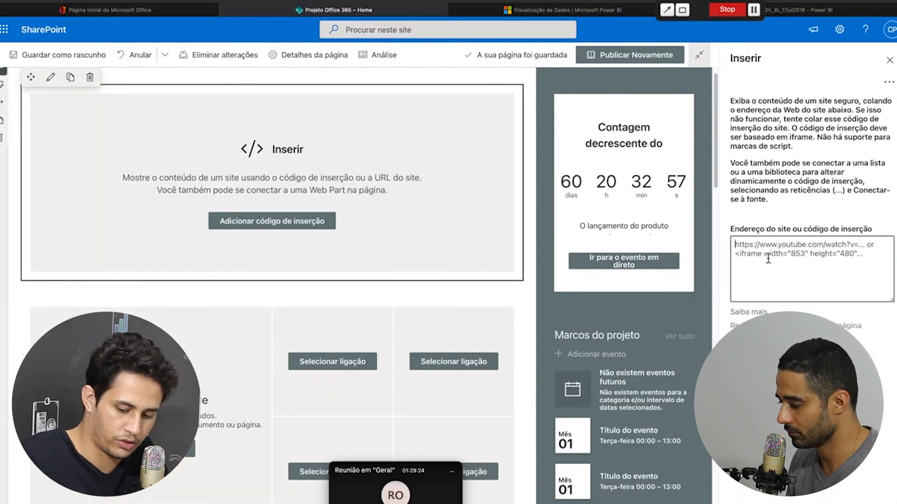
Paste the Power BI iframe code into the Inserir web part and close its settings panel
click(768, 259)
key(ctrl+v)
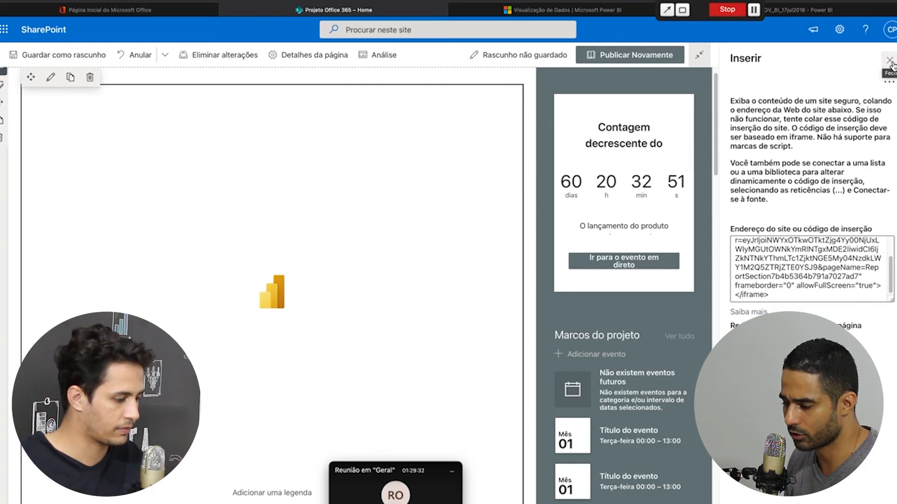
click(891, 61)
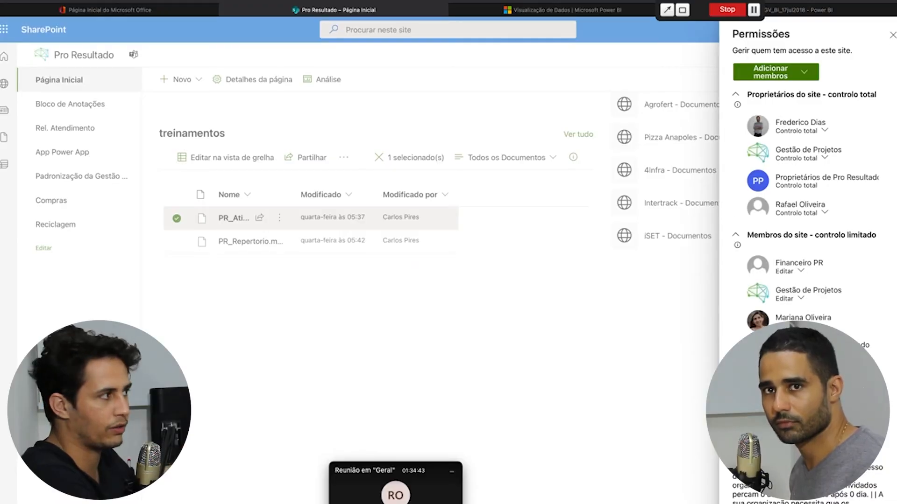
scroll(808, 234, down, 2)
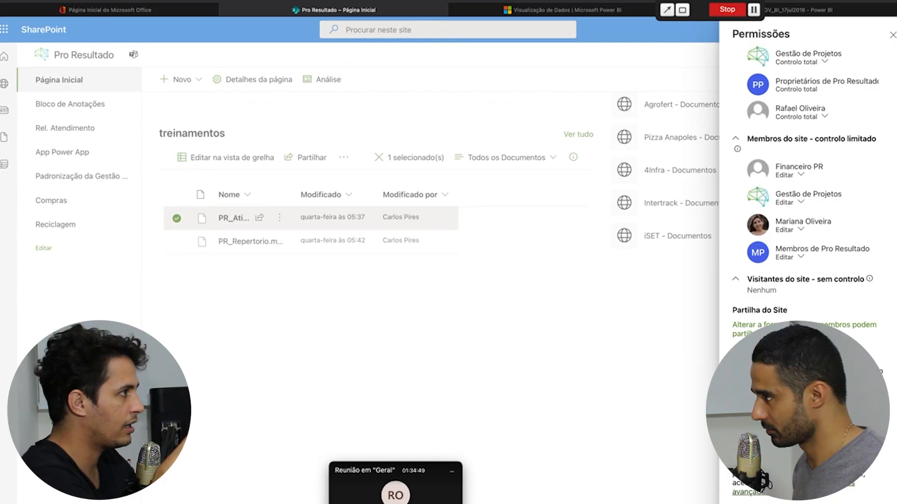